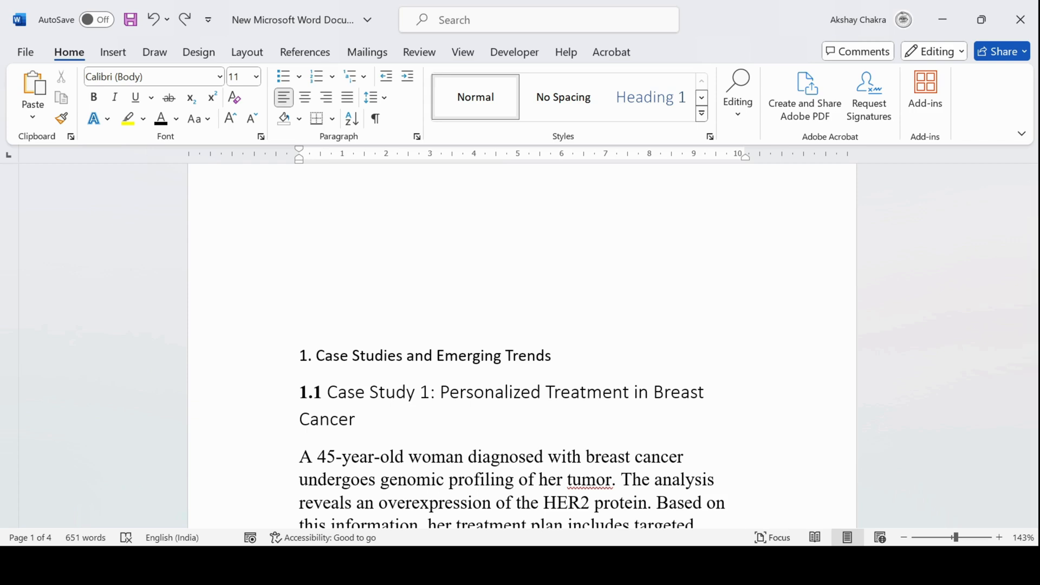
Apply the Heading 1 style to the main headings "1. Case Studies and Emerging Trends" and "2. Emerging Trends in Personalized Medicine"
{"action": "scroll", "coordinate": [522, 346], "scroll_direction": "down", "scroll_amount": 1}
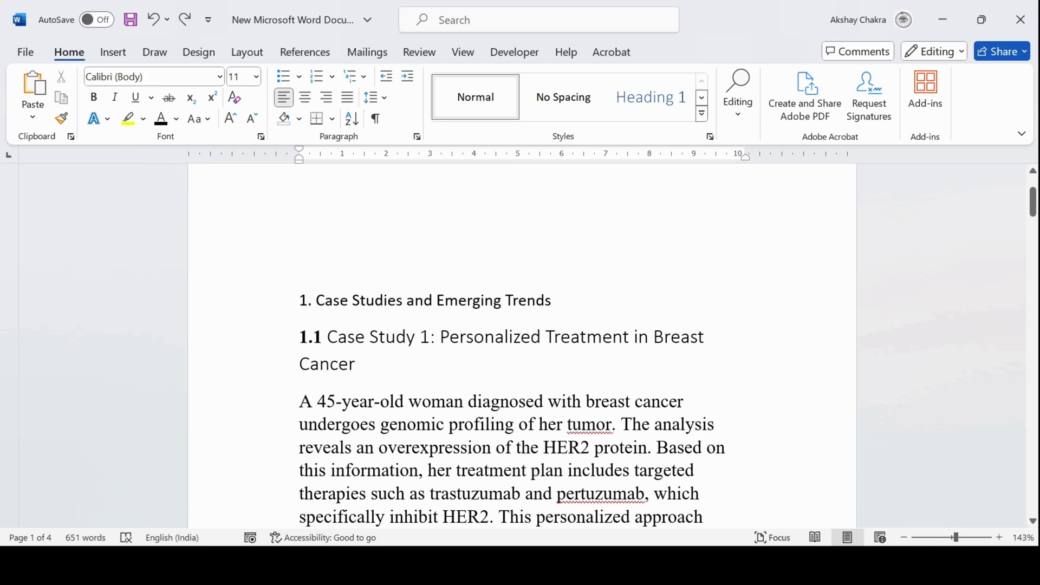
{"action": "left_click_drag", "start_coordinate": [299, 301], "coordinate": [560, 301]}
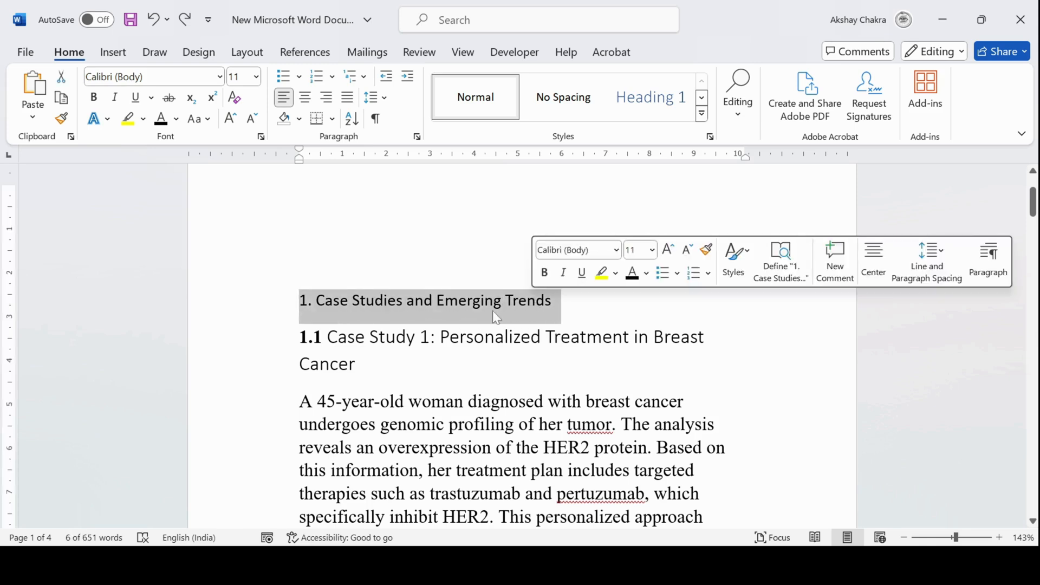
{"action": "scroll", "coordinate": [492, 311], "scroll_direction": "down", "scroll_amount": 6}
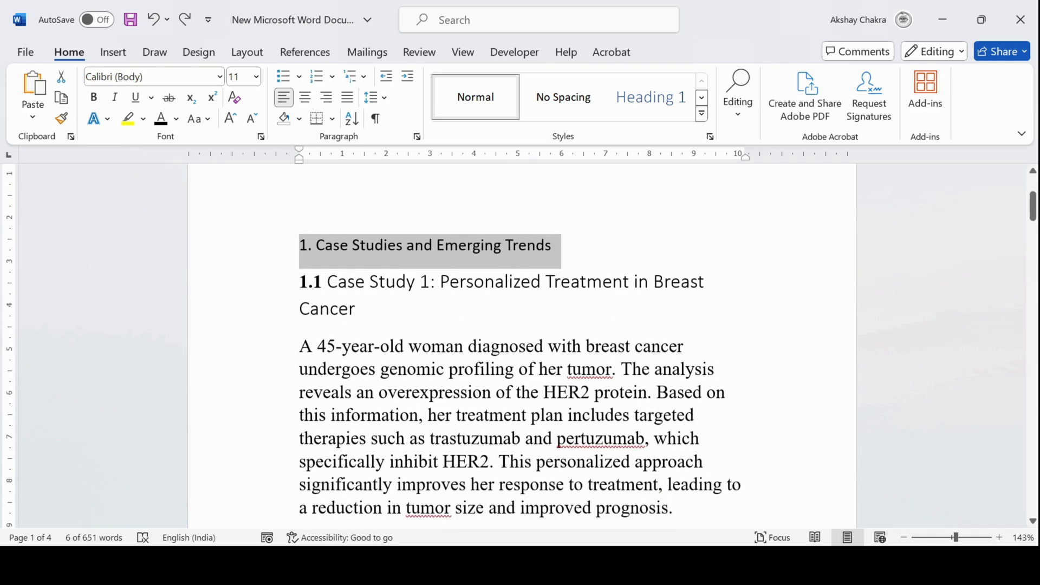
{"action": "scroll", "coordinate": [492, 311], "scroll_direction": "down", "scroll_amount": 10}
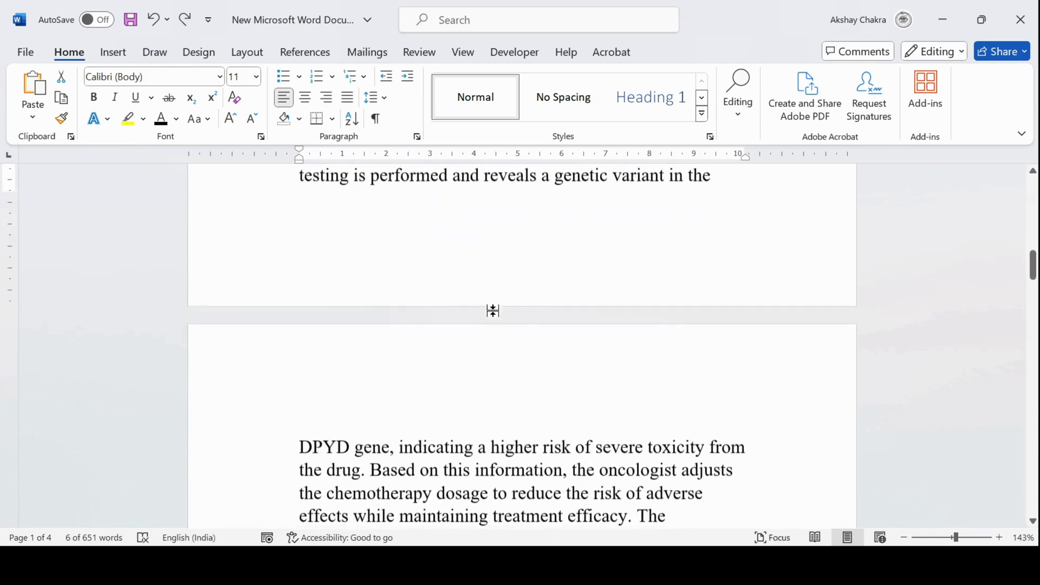
{"action": "scroll", "coordinate": [274, 362], "scroll_direction": "down", "scroll_amount": 3}
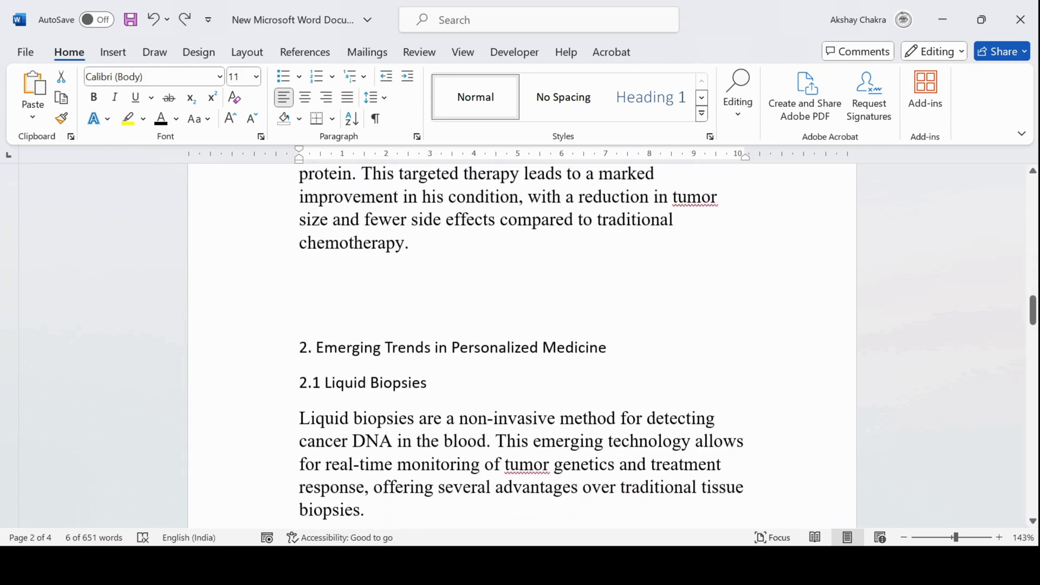
{"action": "left_click", "coordinate": [274, 358]}
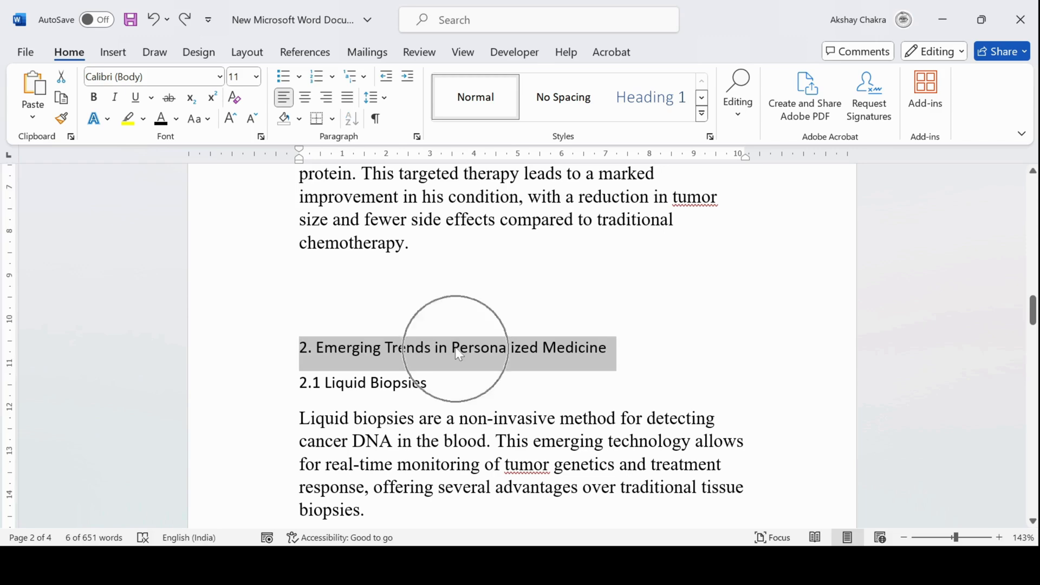
{"action": "left_click", "coordinate": [641, 115]}
Apply the Heading 2 style to all subheadings, 1.1 through 1.4 and 2.1 through 2.4
{"action": "scroll", "coordinate": [523, 344], "scroll_direction": "up", "scroll_amount": 15}
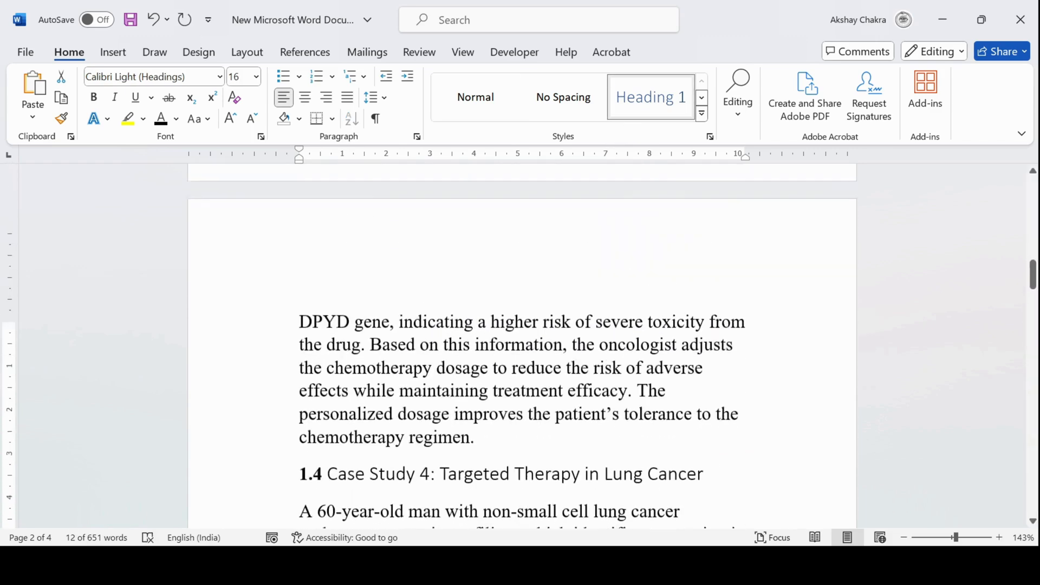
{"action": "scroll", "coordinate": [523, 345], "scroll_direction": "up", "scroll_amount": 8}
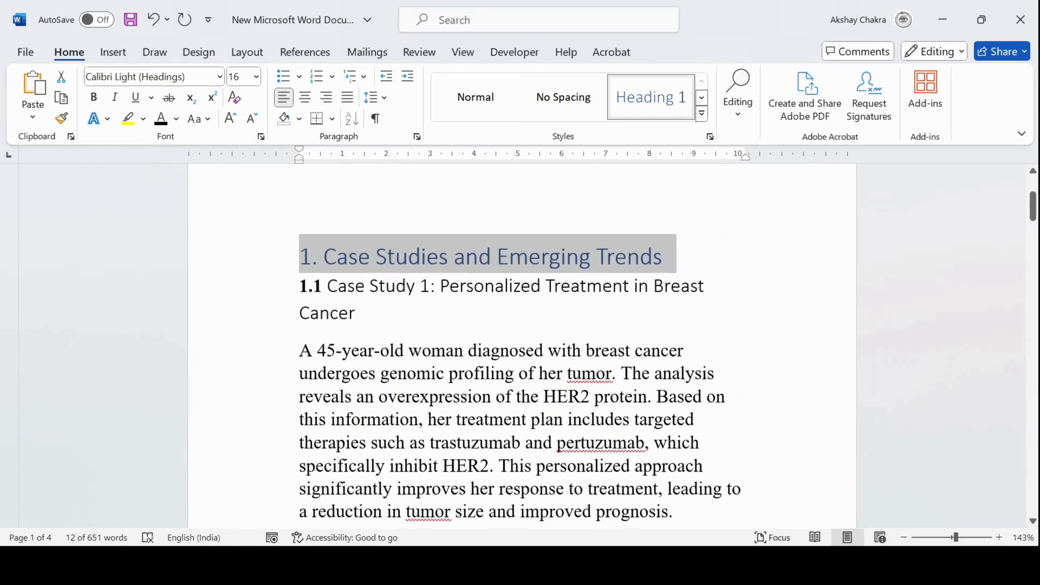
{"action": "left_click_drag", "start_coordinate": [300, 286], "coordinate": [359, 320]}
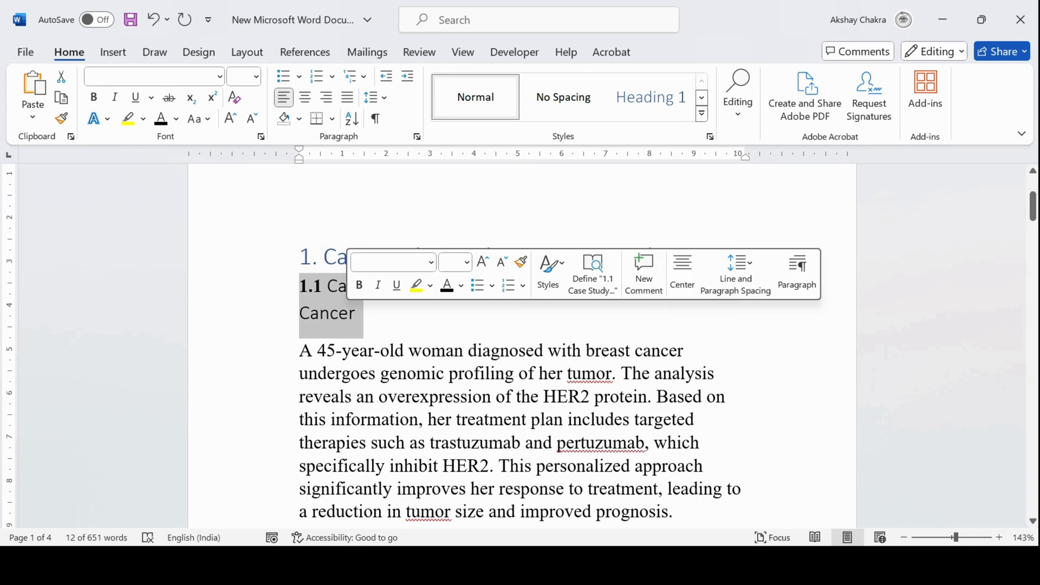
{"action": "scroll", "coordinate": [358, 325], "scroll_direction": "down", "scroll_amount": 2}
{"action": "scroll", "coordinate": [523, 345], "scroll_direction": "down", "scroll_amount": 2}
{"action": "triple_click", "coordinate": [385, 336], "text": "ctrl"}
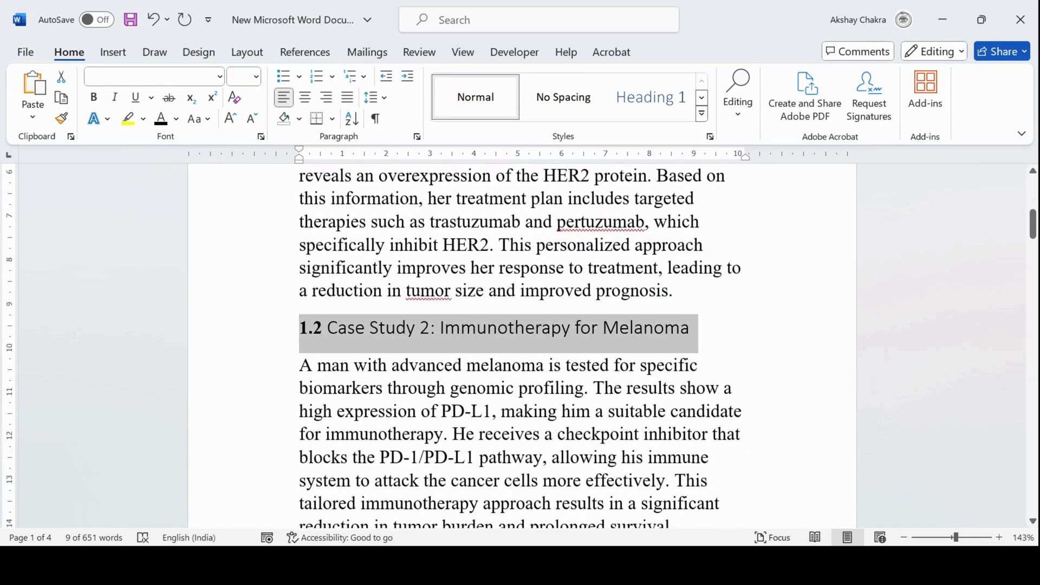
{"action": "scroll", "coordinate": [386, 336], "scroll_direction": "down", "scroll_amount": 4}
{"action": "left_click_drag", "start_coordinate": [300, 287], "coordinate": [357, 324], "text": "ctrl"}
{"action": "scroll", "coordinate": [356, 325], "scroll_direction": "down", "scroll_amount": 5}
{"action": "scroll", "coordinate": [520, 346], "scroll_direction": "down", "scroll_amount": 2}
{"action": "left_click_drag", "start_coordinate": [275, 385], "coordinate": [308, 387], "text": "ctrl"}
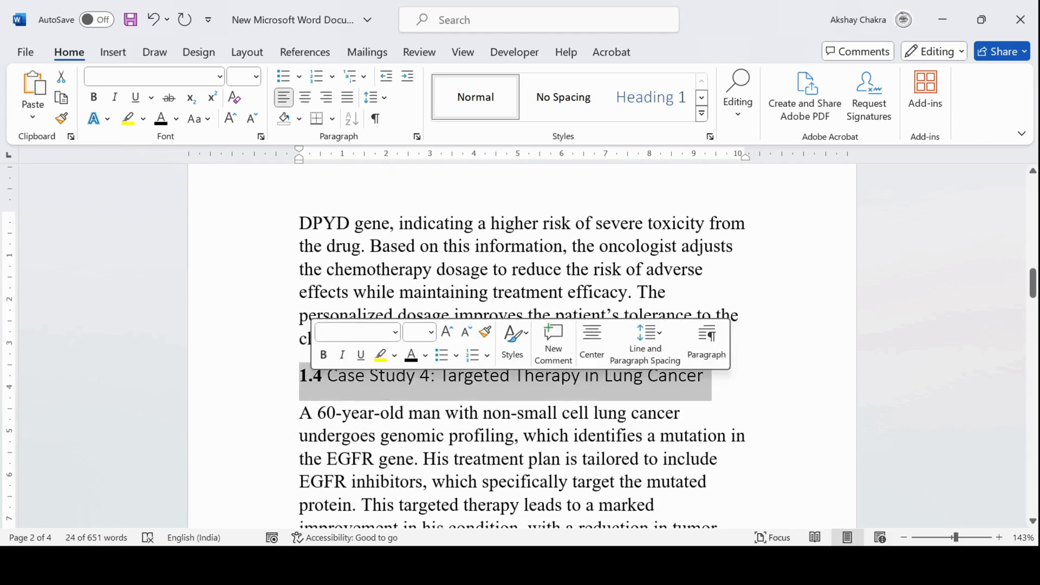
{"action": "scroll", "coordinate": [313, 388], "scroll_direction": "down", "scroll_amount": 8}
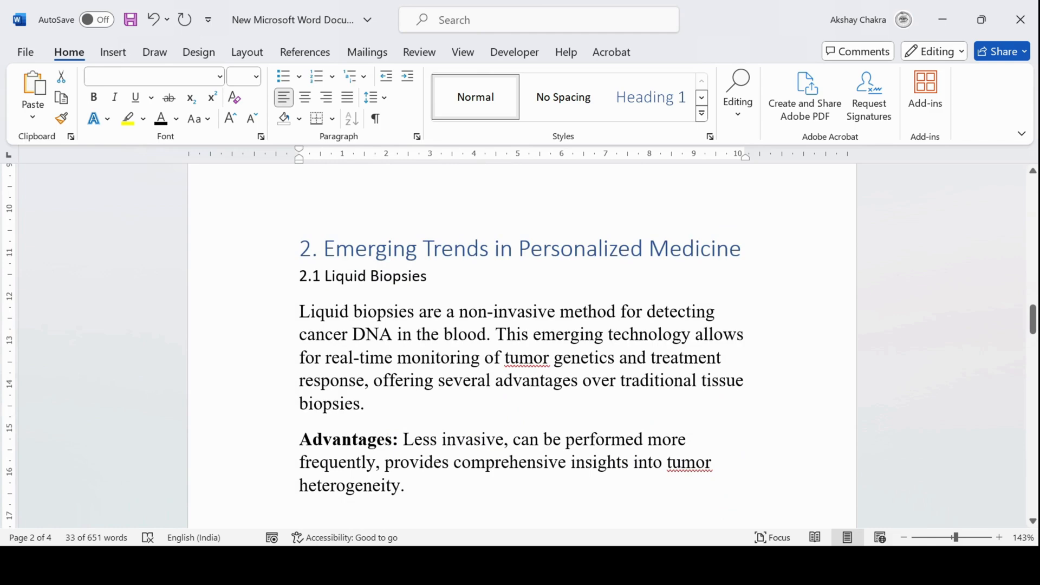
{"action": "left_click_drag", "start_coordinate": [300, 276], "coordinate": [424, 276], "text": "ctrl"}
{"action": "scroll", "coordinate": [392, 291], "scroll_direction": "down", "scroll_amount": 10}
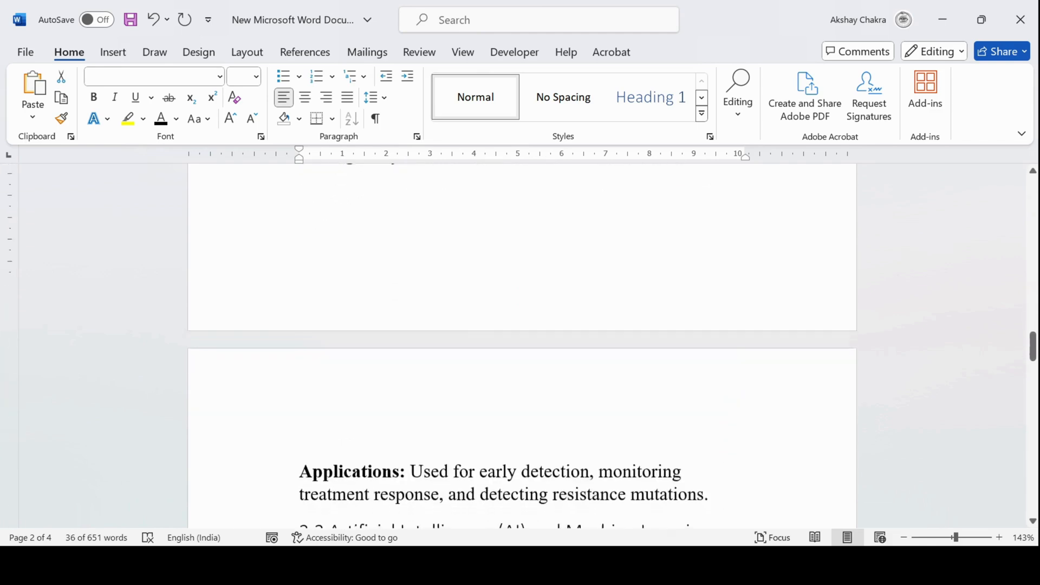
{"action": "left_click_drag", "start_coordinate": [300, 255], "coordinate": [709, 255], "text": "ctrl"}
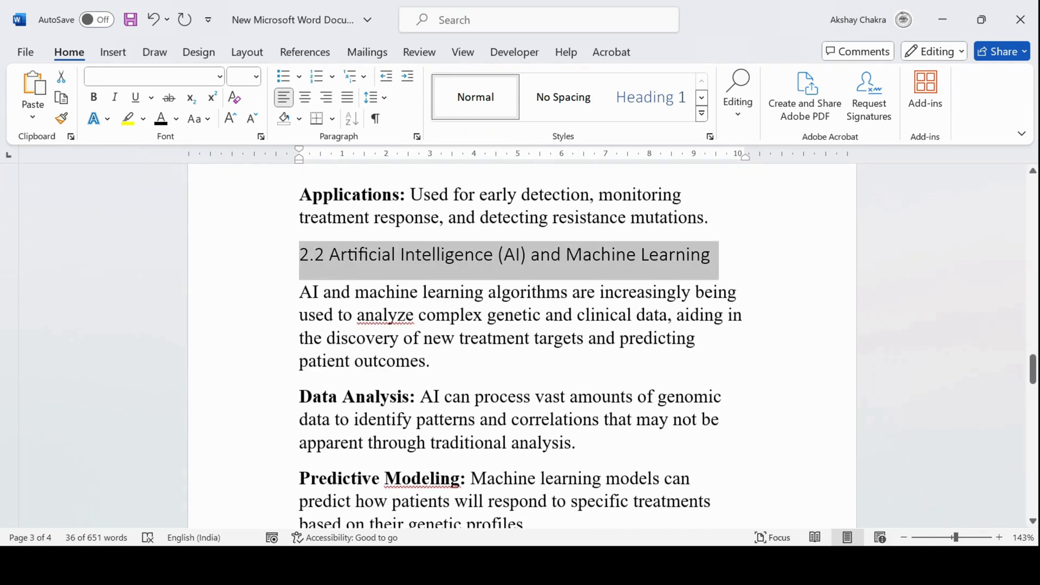
{"action": "scroll", "coordinate": [710, 254], "scroll_direction": "down", "scroll_amount": 5}
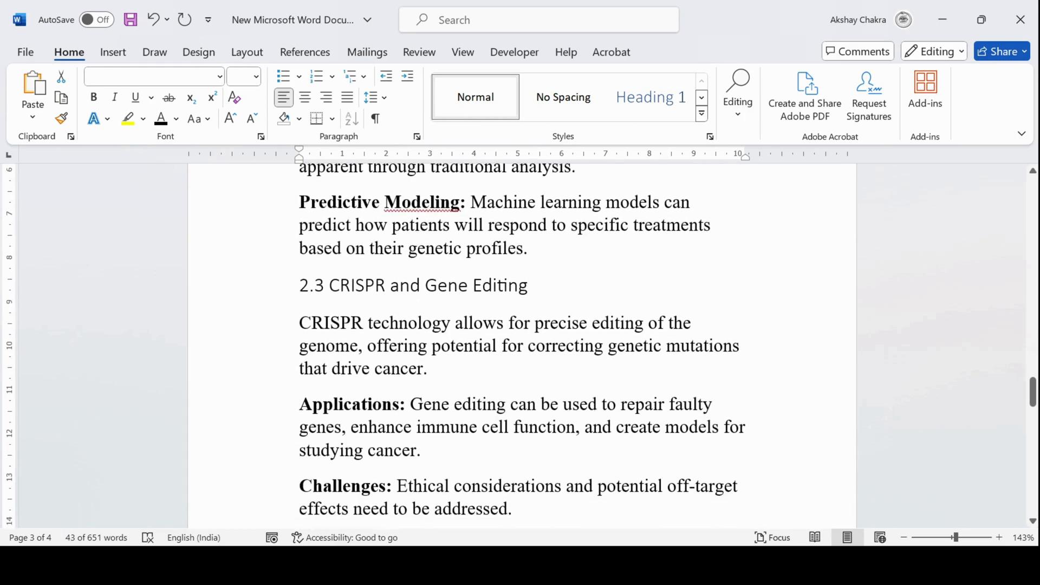
{"action": "left_click_drag", "start_coordinate": [533, 287], "coordinate": [535, 287], "text": "ctrl"}
{"action": "scroll", "coordinate": [535, 287], "scroll_direction": "down", "scroll_amount": 6}
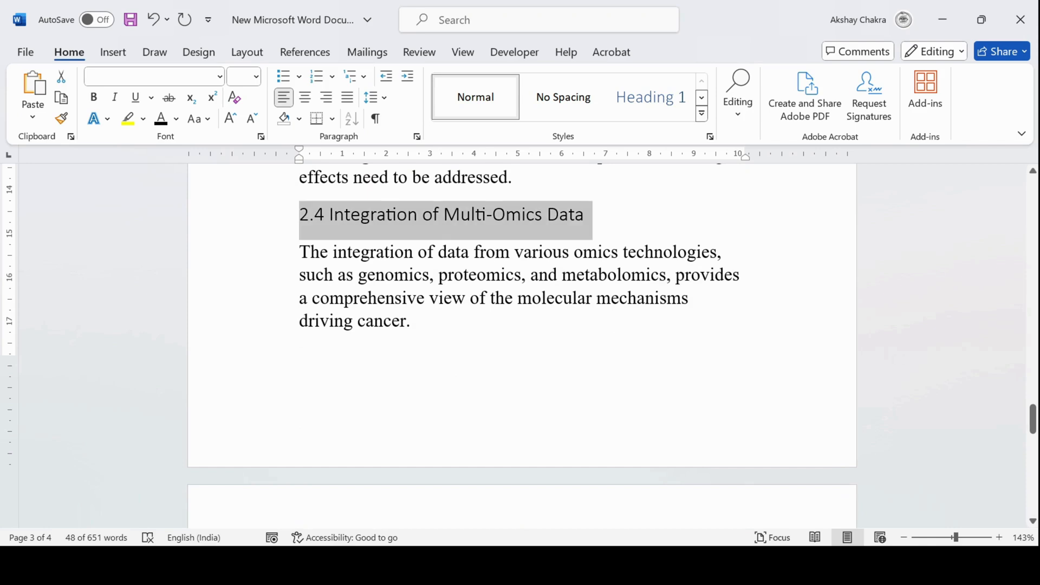
{"action": "left_click_drag", "start_coordinate": [589, 216], "coordinate": [591, 217], "text": "ctrl"}
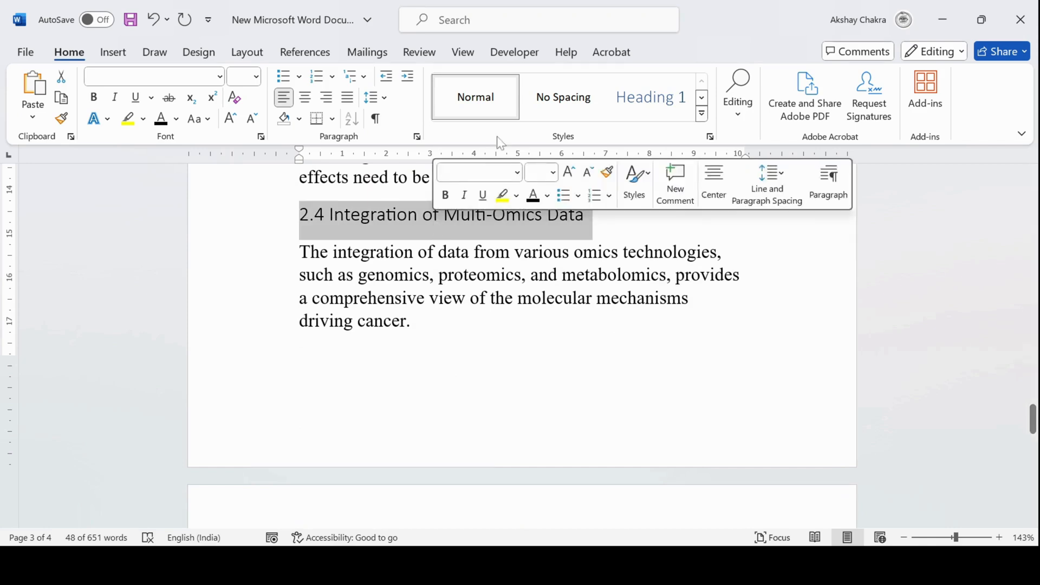
{"action": "left_click", "coordinate": [703, 115]}
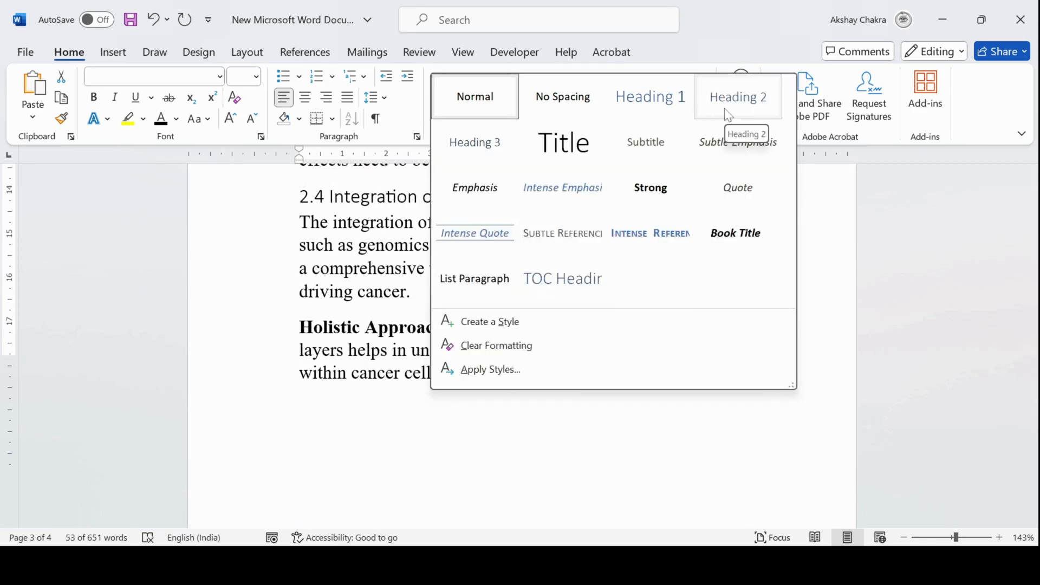
{"action": "left_click", "coordinate": [728, 115]}
Insert an Automatic Table 1 table of contents at the top of the document, above the first heading
{"action": "scroll", "coordinate": [522, 346], "scroll_direction": "up", "scroll_amount": 3}
{"action": "scroll", "coordinate": [473, 262], "scroll_direction": "up", "scroll_amount": 8}
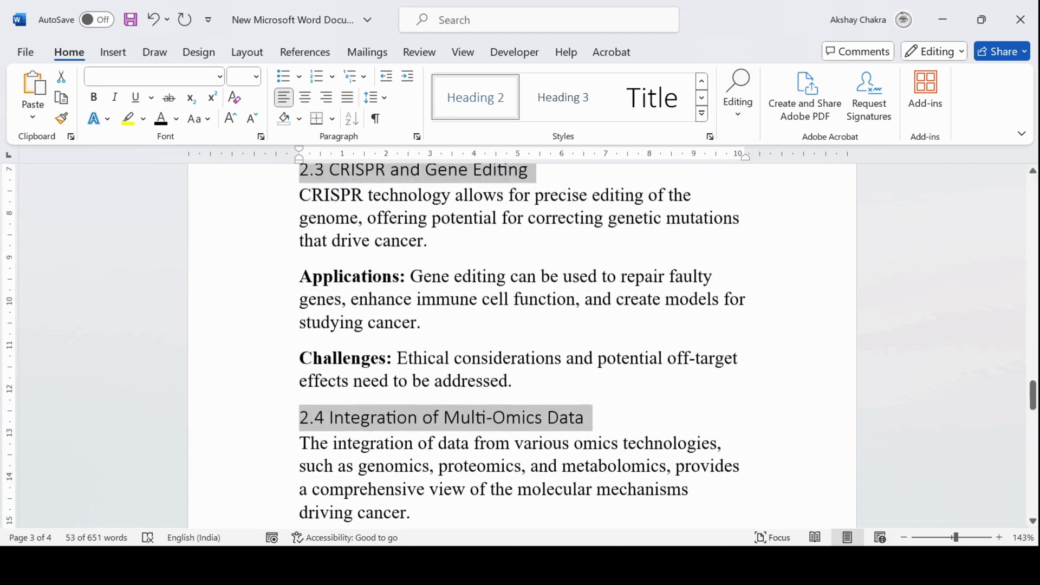
{"action": "scroll", "coordinate": [473, 262], "scroll_direction": "up", "scroll_amount": 15}
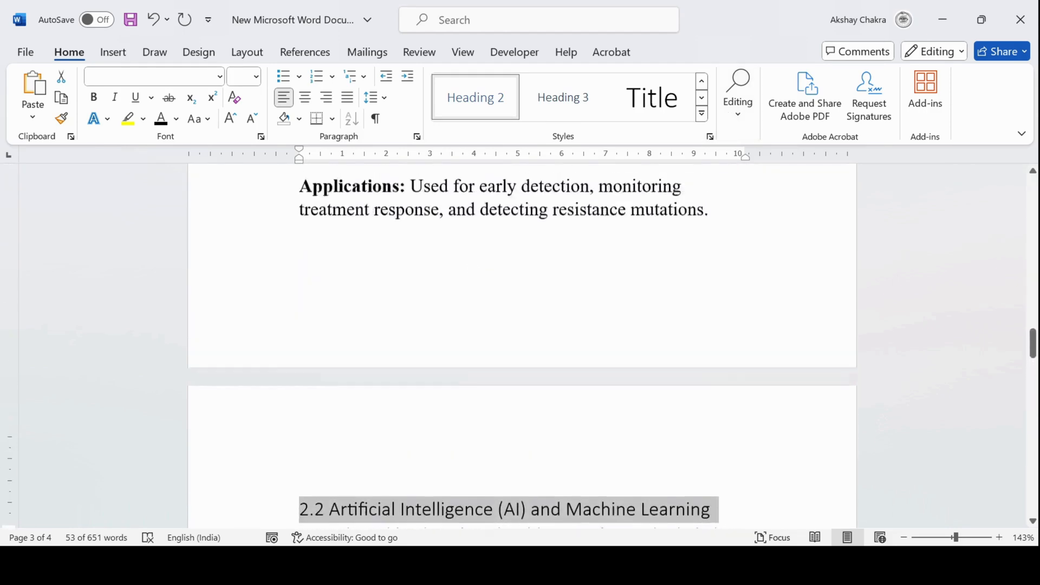
{"action": "scroll", "coordinate": [522, 346], "scroll_direction": "up", "scroll_amount": 12}
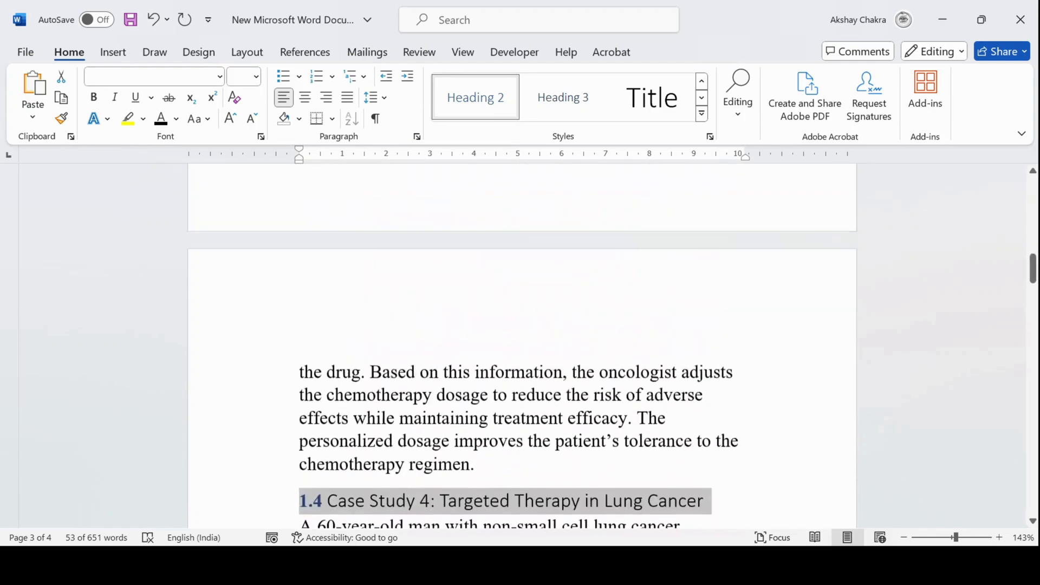
{"action": "scroll", "coordinate": [522, 347], "scroll_direction": "up", "scroll_amount": 5}
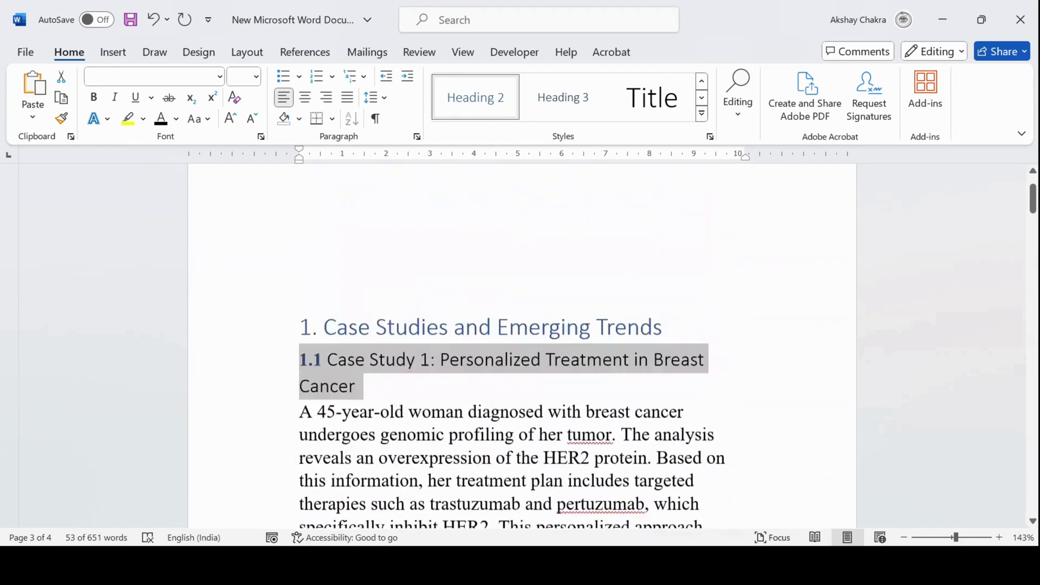
{"action": "left_click", "coordinate": [299, 305]}
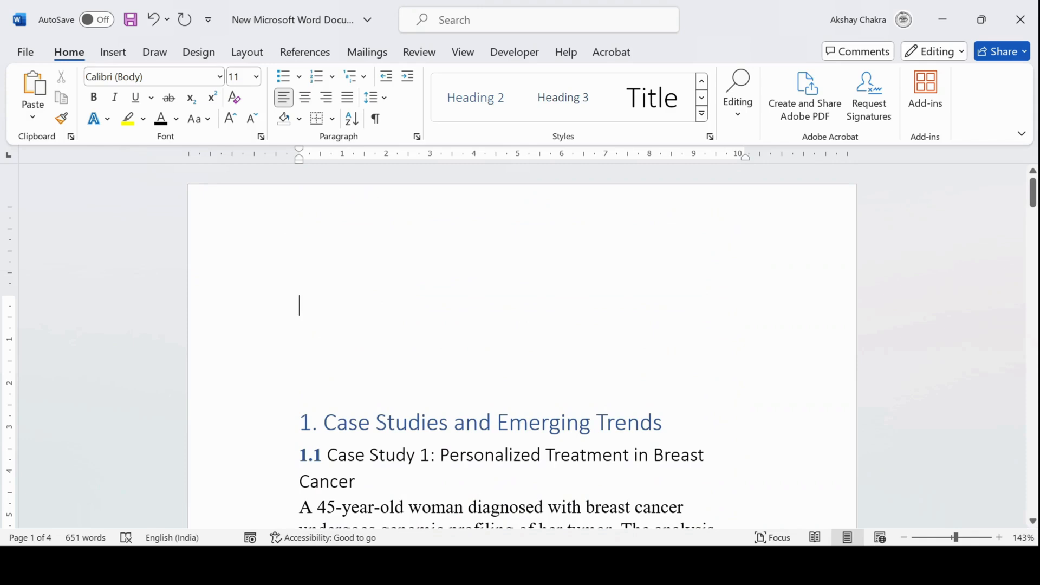
{"action": "left_click", "coordinate": [317, 54]}
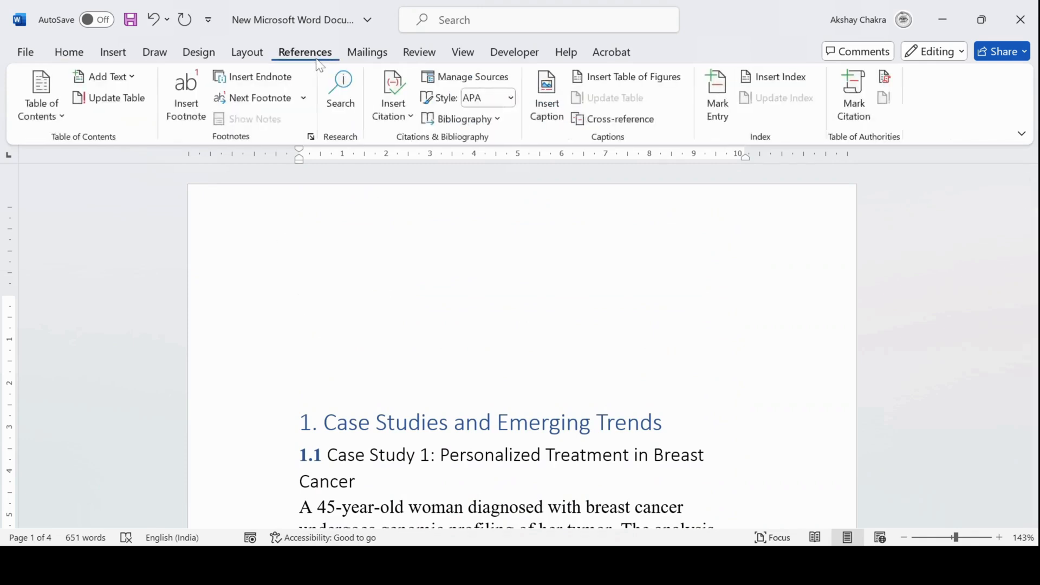
{"action": "left_click", "coordinate": [52, 114]}
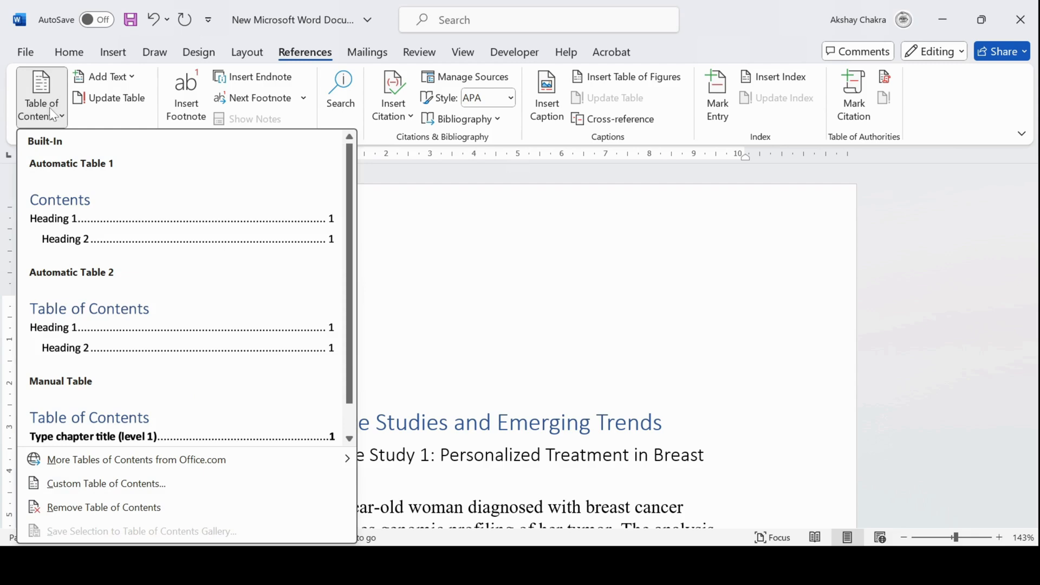
{"action": "left_click", "coordinate": [70, 233]}
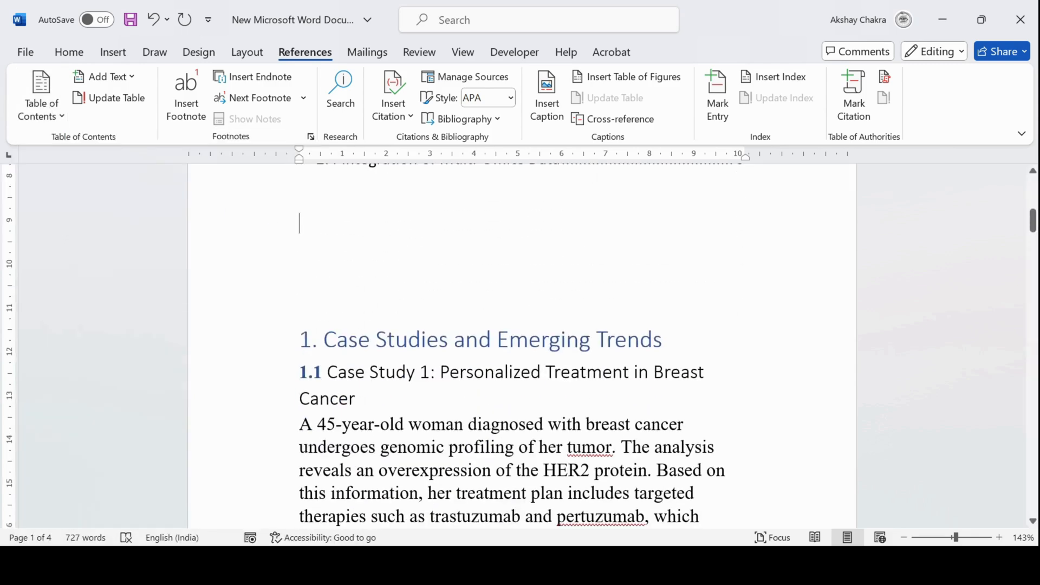
Scroll through the new table of contents and the document to review its entries and headings
{"action": "scroll", "coordinate": [521, 346], "scroll_direction": "up", "scroll_amount": 8}
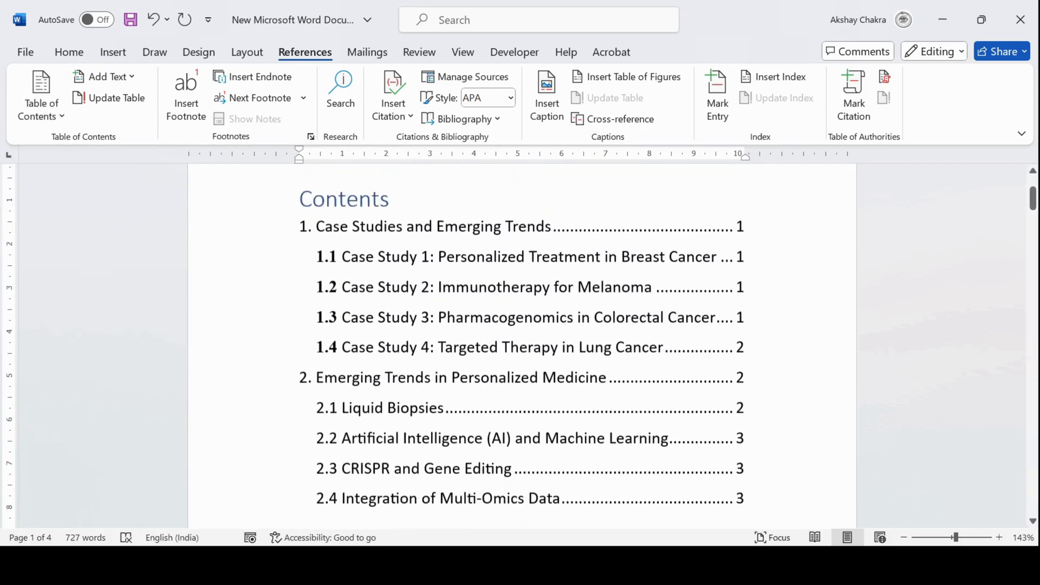
{"action": "scroll", "coordinate": [522, 346], "scroll_direction": "down", "scroll_amount": 1}
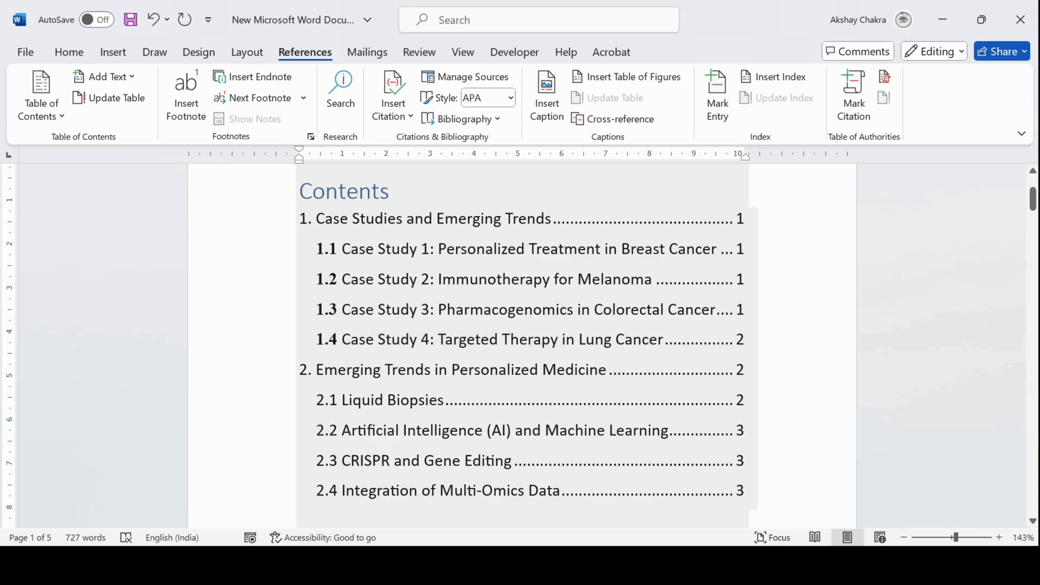
{"action": "scroll", "coordinate": [527, 325], "scroll_direction": "down", "scroll_amount": 2}
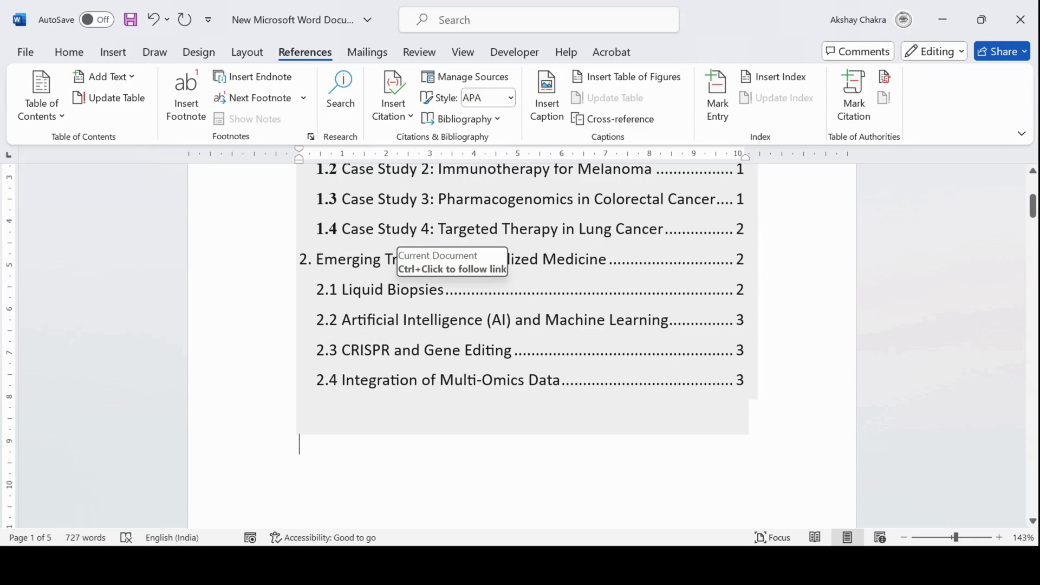
{"action": "scroll", "coordinate": [411, 271], "scroll_direction": "down", "scroll_amount": 1}
{"action": "scroll", "coordinate": [411, 270], "scroll_direction": "up", "scroll_amount": 4}
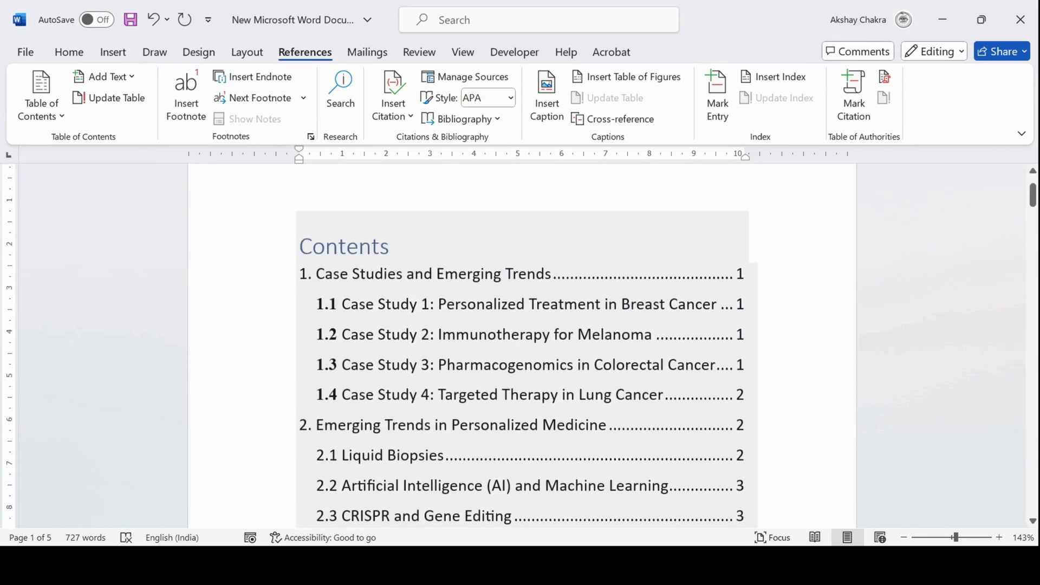
{"action": "scroll", "coordinate": [520, 347], "scroll_direction": "down", "scroll_amount": 1}
{"action": "scroll", "coordinate": [520, 347], "scroll_direction": "down", "scroll_amount": 8}
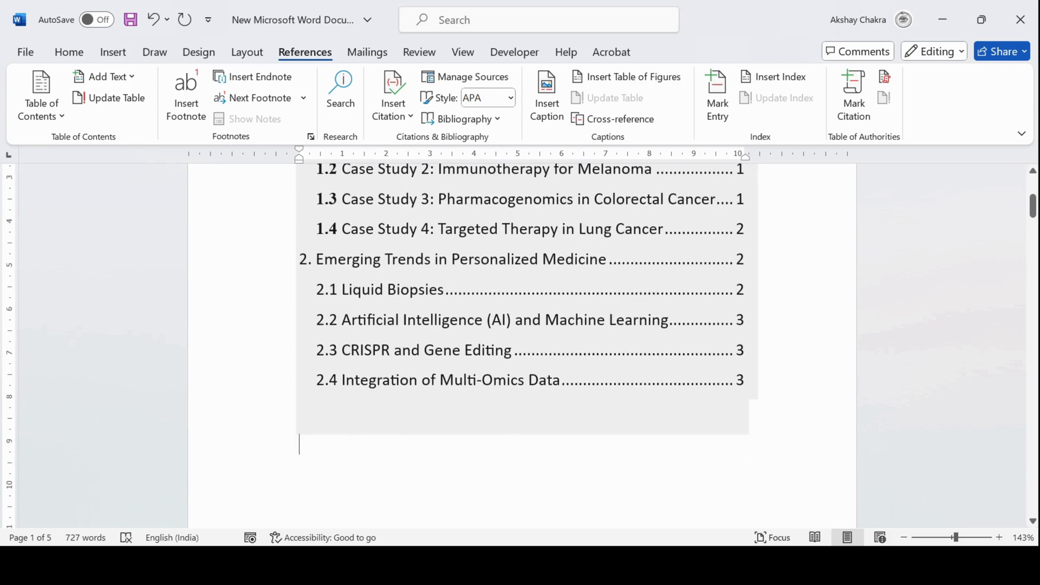
{"action": "scroll", "coordinate": [520, 347], "scroll_direction": "down", "scroll_amount": 10}
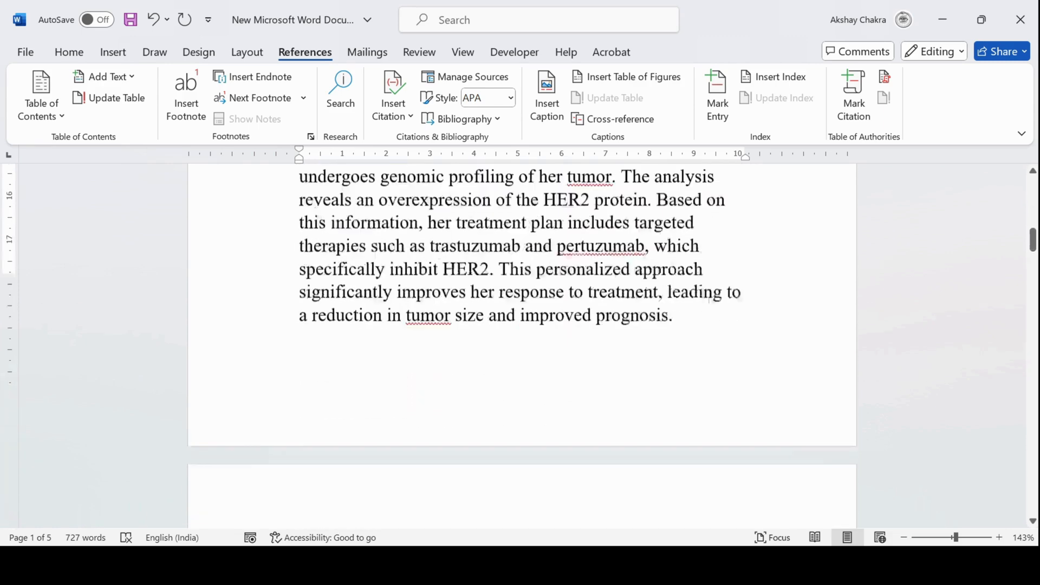
{"action": "scroll", "coordinate": [520, 346], "scroll_direction": "down", "scroll_amount": 10}
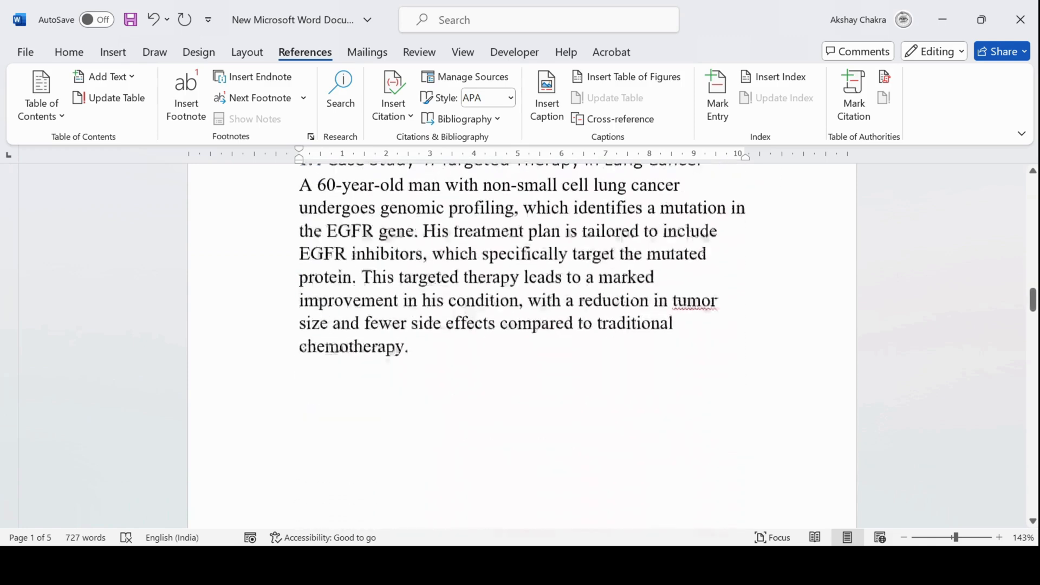
{"action": "scroll", "coordinate": [520, 347], "scroll_direction": "up", "scroll_amount": 5}
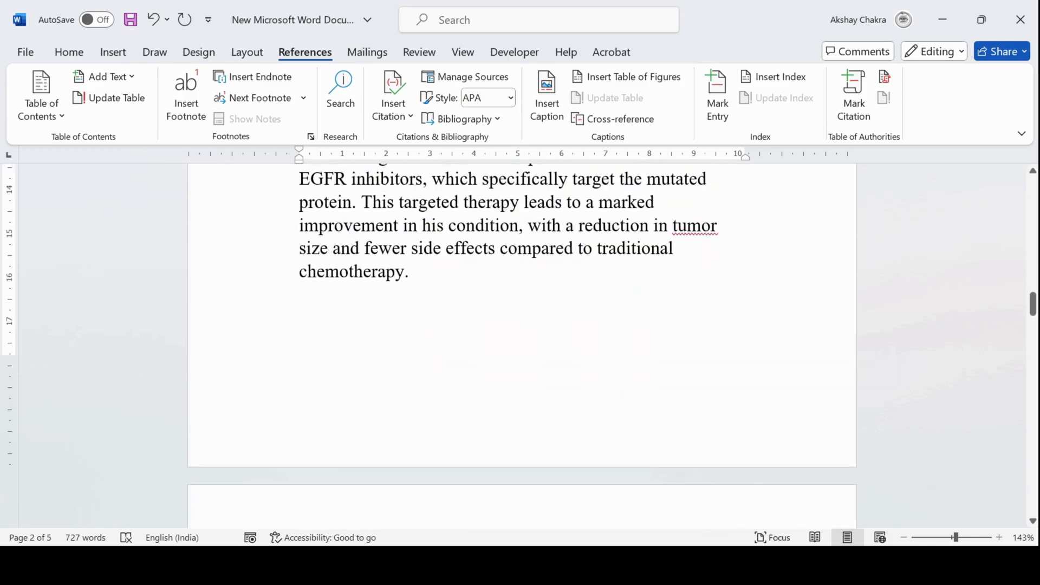
{"action": "scroll", "coordinate": [520, 346], "scroll_direction": "down", "scroll_amount": 3}
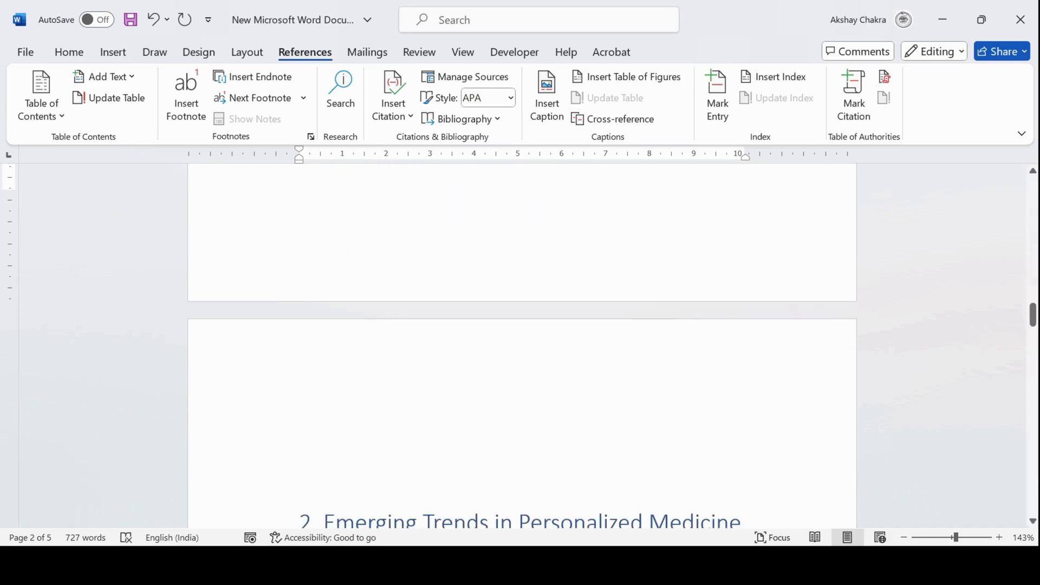
Add a new paragraph and insert an Automatic Table 1 table of contents
{"action": "key", "text": "Return"}
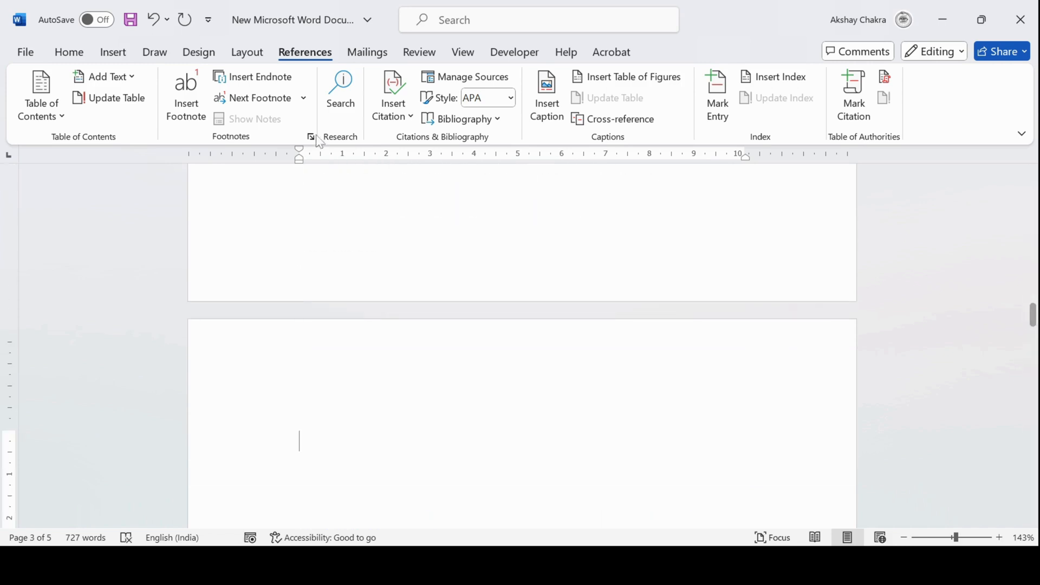
{"action": "left_click", "coordinate": [58, 108]}
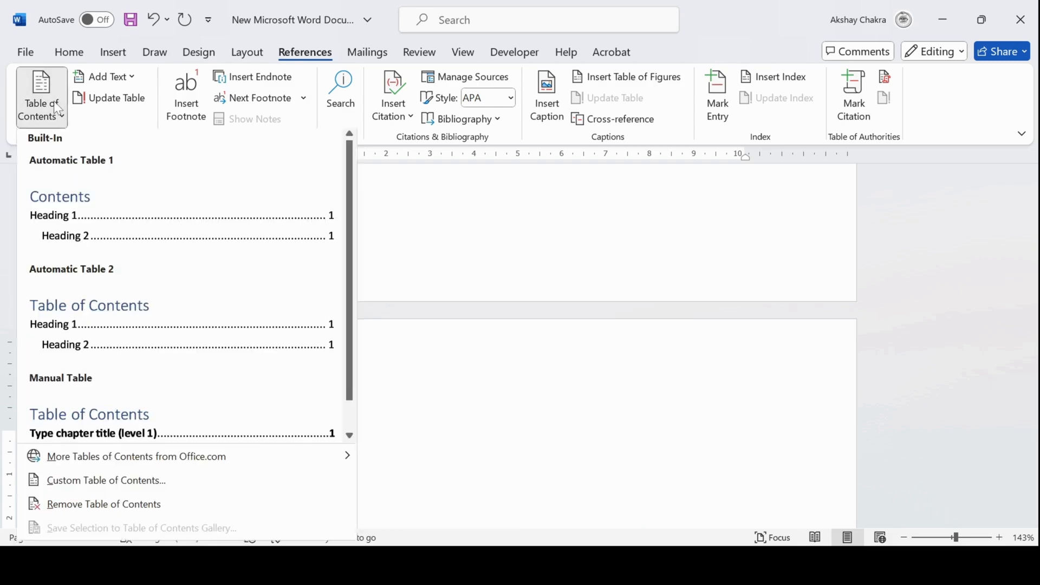
{"action": "left_click", "coordinate": [68, 218]}
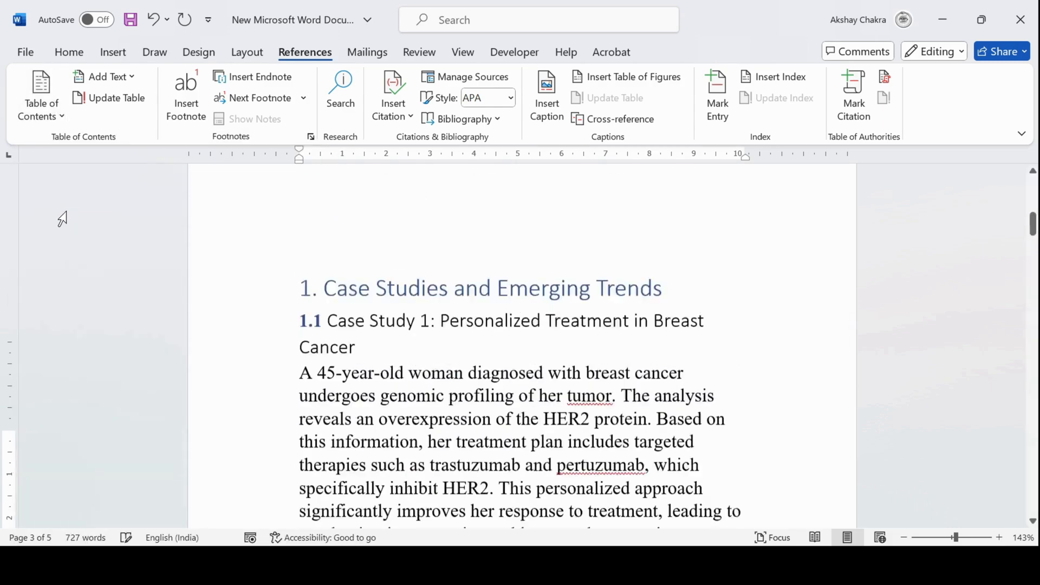
Scroll through the table of contents and the document's section headings to review them
{"action": "scroll", "coordinate": [520, 292], "scroll_direction": "up", "scroll_amount": 5}
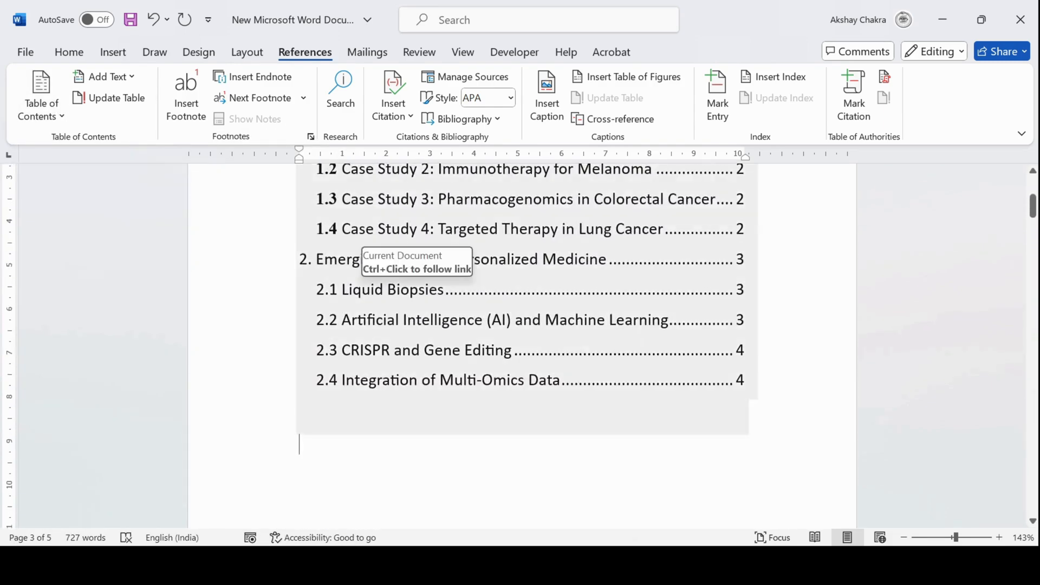
{"action": "scroll", "coordinate": [520, 325], "scroll_direction": "up", "scroll_amount": 2}
{"action": "scroll", "coordinate": [520, 325], "scroll_direction": "down", "scroll_amount": 5}
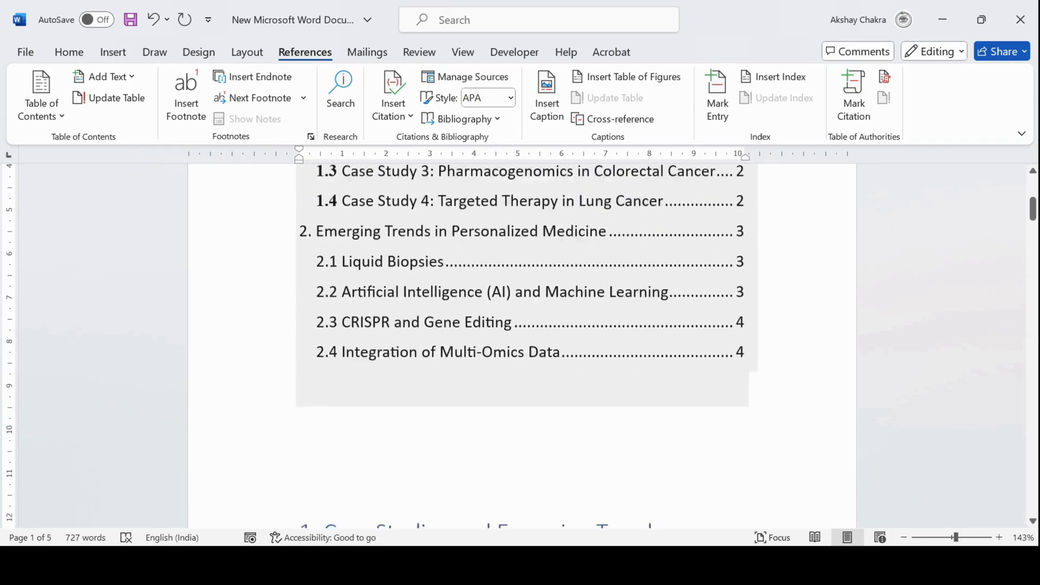
{"action": "scroll", "coordinate": [520, 341], "scroll_direction": "down", "scroll_amount": 12}
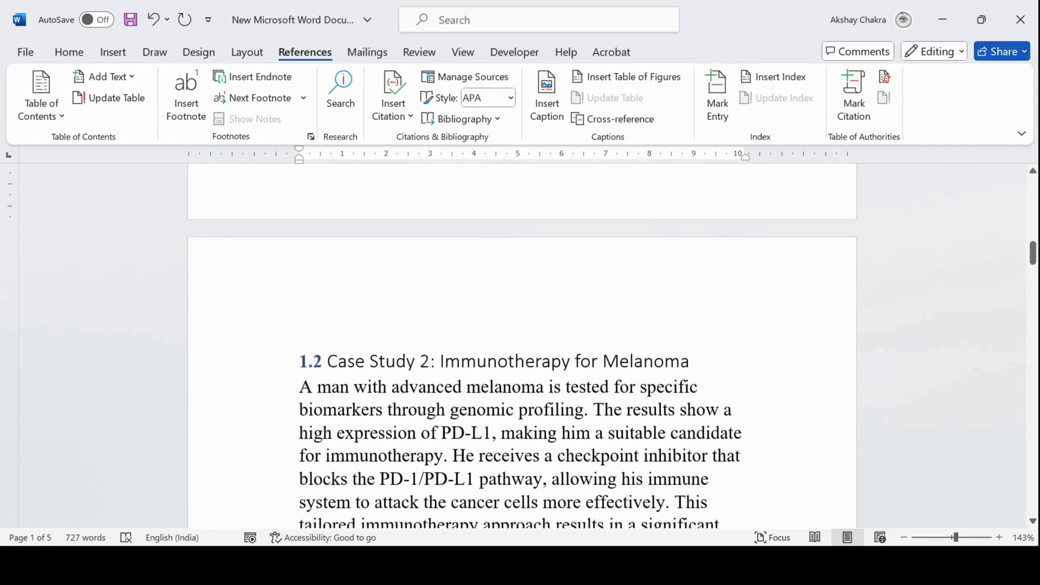
{"action": "scroll", "coordinate": [520, 346], "scroll_direction": "down", "scroll_amount": 10}
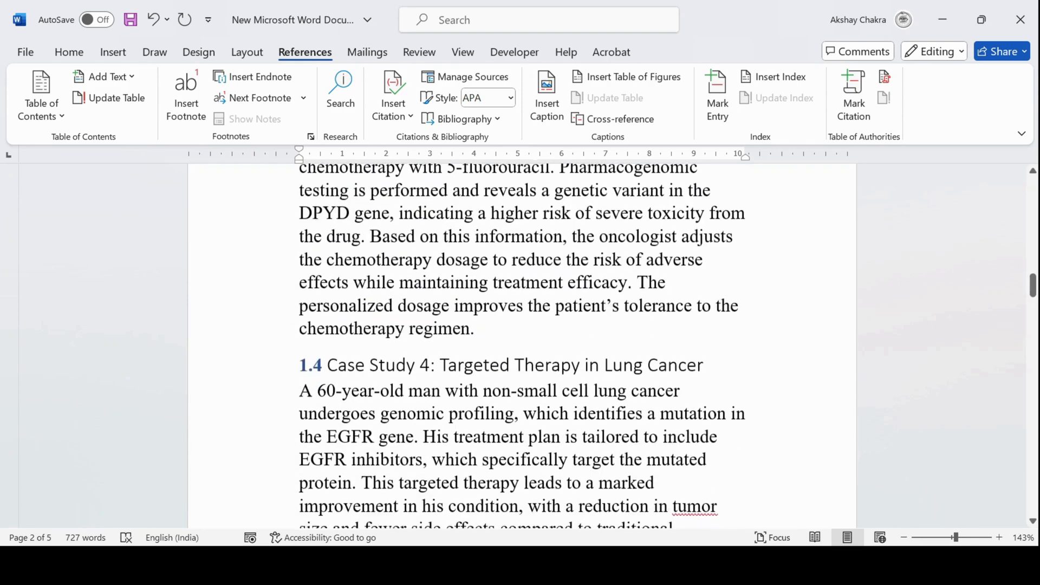
{"action": "scroll", "coordinate": [520, 347], "scroll_direction": "down", "scroll_amount": 8}
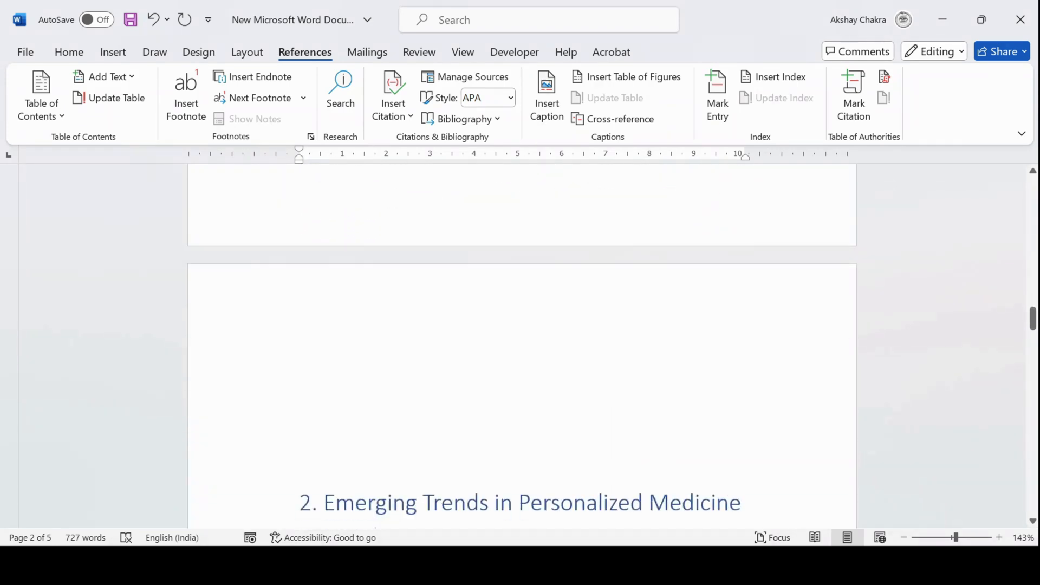
{"action": "scroll", "coordinate": [520, 347], "scroll_direction": "up", "scroll_amount": 2}
{"action": "scroll", "coordinate": [369, 309], "scroll_direction": "down", "scroll_amount": 5}
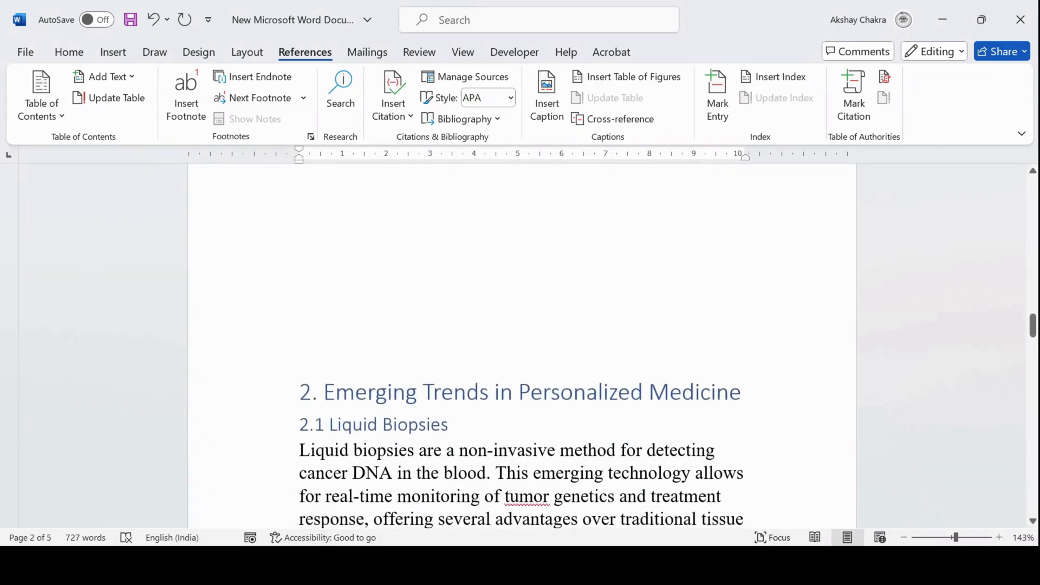
{"action": "scroll", "coordinate": [369, 309], "scroll_direction": "up", "scroll_amount": 1}
Select section 1 from its heading through the end of case study 1.4 and bookmark it as main
{"action": "left_click", "coordinate": [259, 421]}
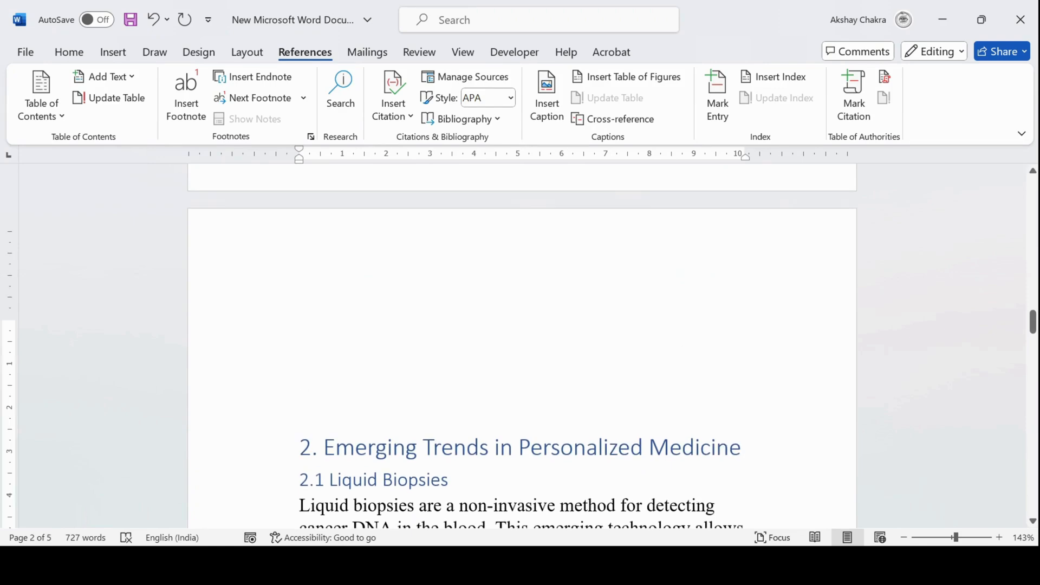
{"action": "scroll", "coordinate": [355, 376], "scroll_direction": "down", "scroll_amount": 1}
{"action": "scroll", "coordinate": [356, 376], "scroll_direction": "up", "scroll_amount": 6}
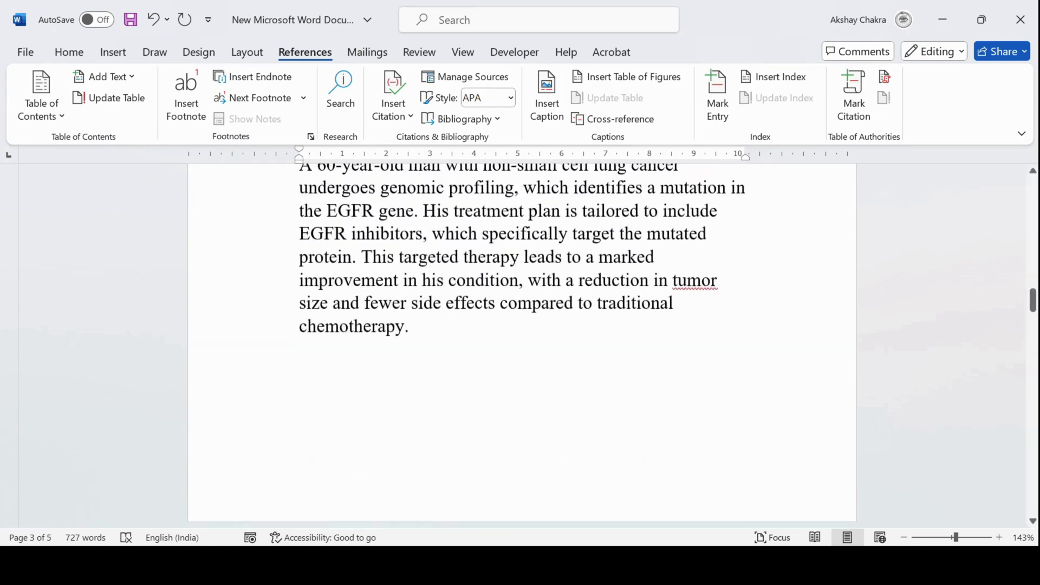
{"action": "key", "text": "shift+Up"}
{"action": "key", "text": "shift+Up"}
{"action": "key", "text": "shift+Up"}
{"action": "key", "text": "shift+Up"}
{"action": "key", "text": "shift+Up"}
{"action": "key", "text": "shift+Up"}
{"action": "key", "text": "shift+Up"}
{"action": "key", "text": "shift+Up"}
{"action": "key", "text": "shift+Up"}
{"action": "key", "text": "shift+Up"}
{"action": "key", "text": "shift+Up"}
{"action": "key", "text": "shift+Up"}
{"action": "key", "text": "shift+Up"}
{"action": "key", "text": "shift+Up"}
{"action": "key", "text": "shift+Up"}
{"action": "key", "text": "shift+Up"}
{"action": "key", "text": "shift+Up"}
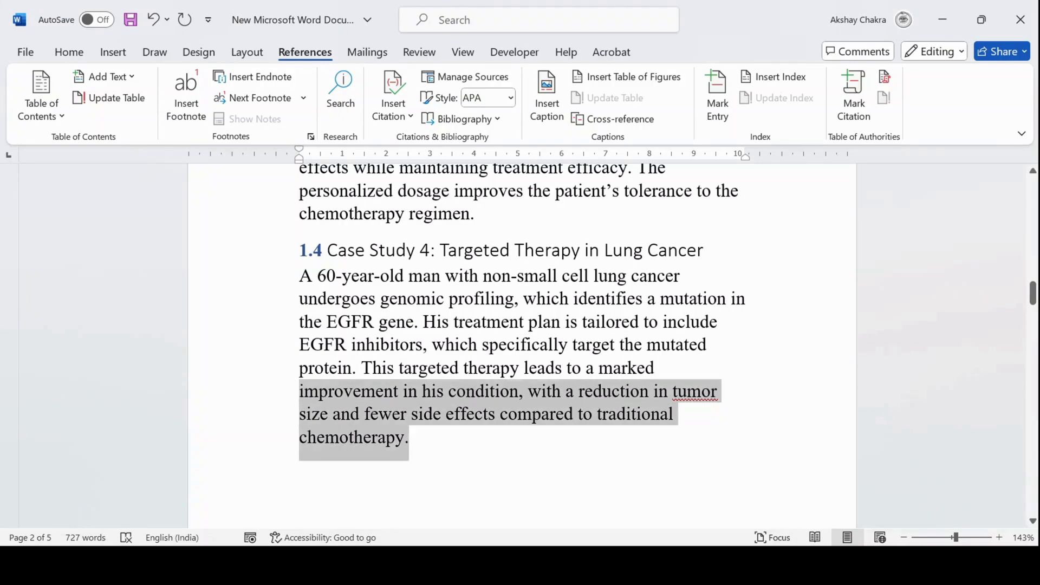
{"action": "key", "text": "shift+Up"}
{"action": "key", "text": "shift+Up"}
{"action": "key", "text": "shift+Up"}
{"action": "key", "text": "shift+Up"}
{"action": "key", "text": "shift+Up"}
{"action": "key", "text": "shift+Up"}
{"action": "key", "text": "shift+Up"}
{"action": "key", "text": "shift+Up"}
{"action": "key", "text": "shift+Up"}
{"action": "key", "text": "shift+Up"}
{"action": "key", "text": "shift+Up"}
{"action": "key", "text": "shift+Up"}
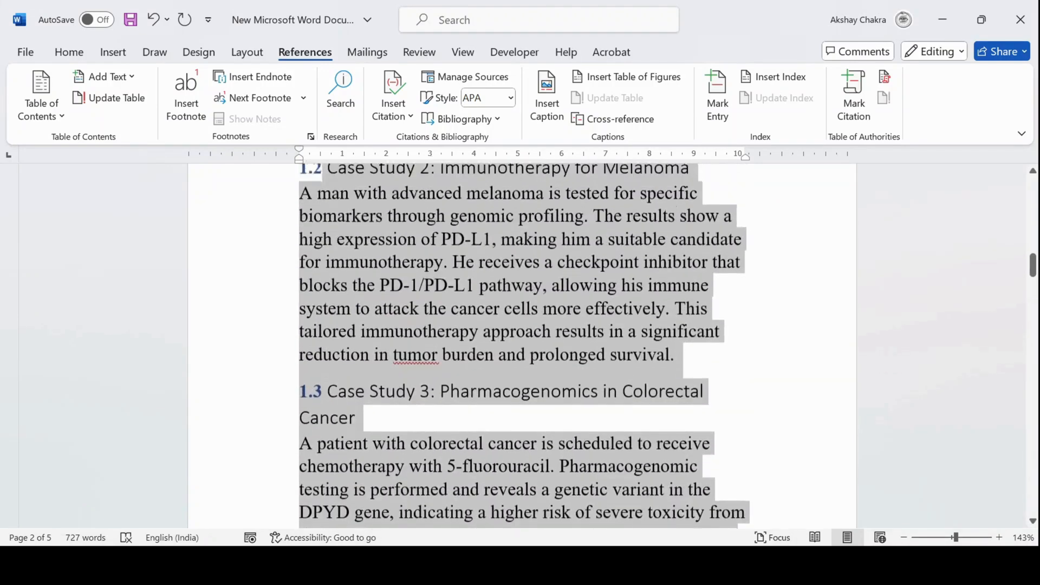
{"action": "key", "text": "shift+Up"}
{"action": "key", "text": "shift+Up"}
{"action": "key", "text": "shift+Up"}
{"action": "key", "text": "shift+Up"}
{"action": "key", "text": "shift+Up"}
{"action": "key", "text": "shift+Up"}
{"action": "key", "text": "shift+Up"}
{"action": "key", "text": "shift+Up"}
{"action": "key", "text": "shift+Up"}
{"action": "key", "text": "shift+Up"}
{"action": "key", "text": "shift+Up"}
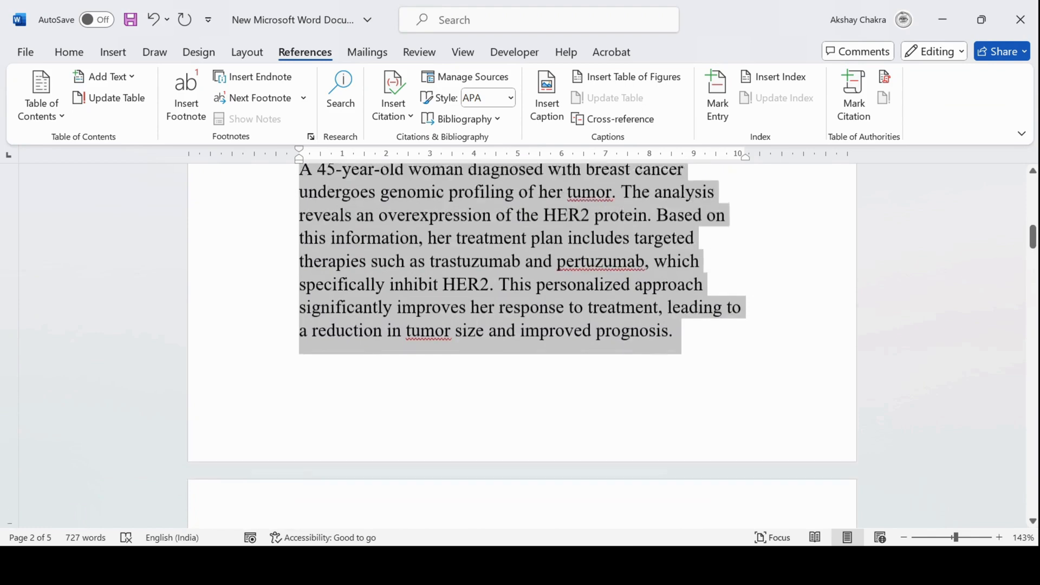
{"action": "key", "text": "shift+Up"}
{"action": "key", "text": "shift+Up"}
{"action": "key", "text": "shift+Up"}
{"action": "key", "text": "shift+Up"}
{"action": "key", "text": "shift+Up"}
{"action": "key", "text": "shift+Up"}
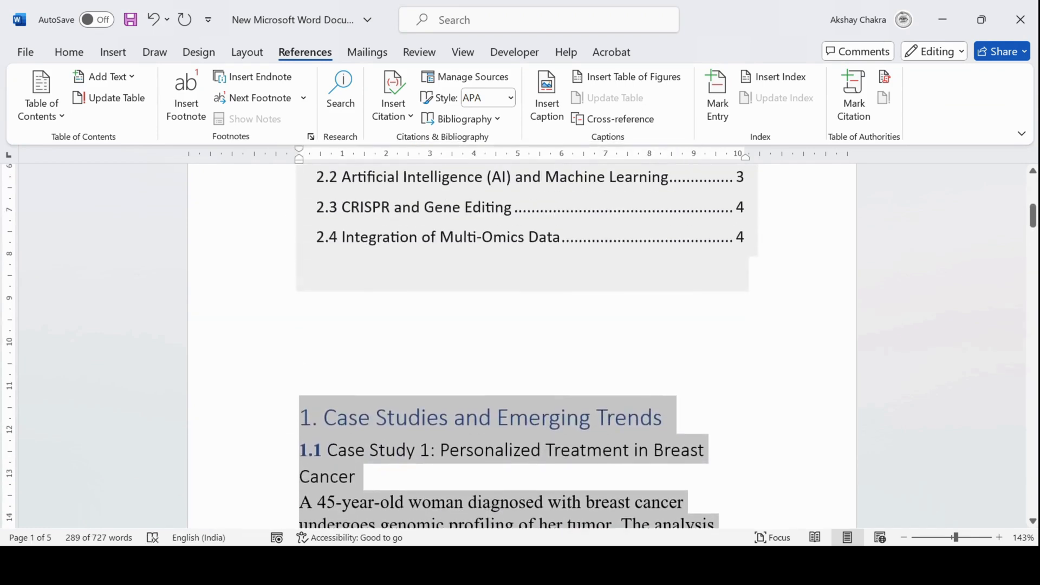
{"action": "key", "text": "shift+Down"}
{"action": "key", "text": "shift+Down"}
{"action": "key", "text": "shift+Down"}
{"action": "key", "text": "shift+Down"}
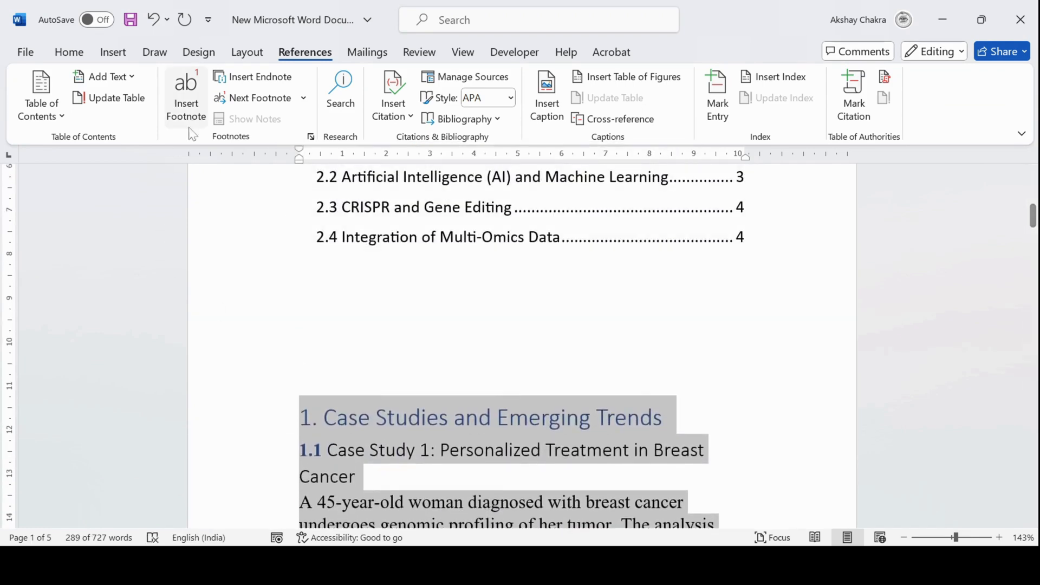
{"action": "left_click", "coordinate": [157, 56]}
{"action": "left_click", "coordinate": [129, 56]}
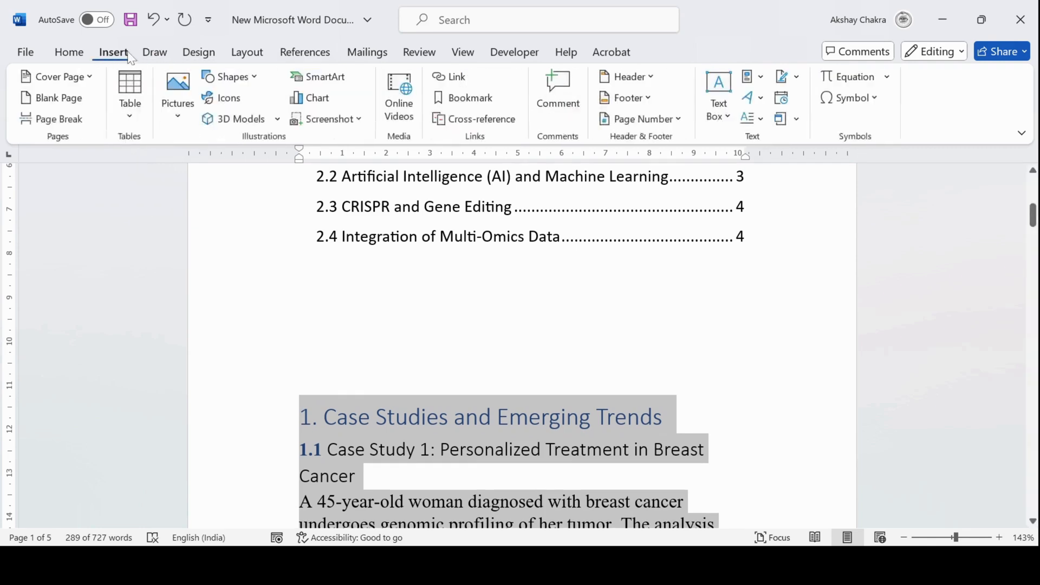
{"action": "left_click", "coordinate": [460, 99]}
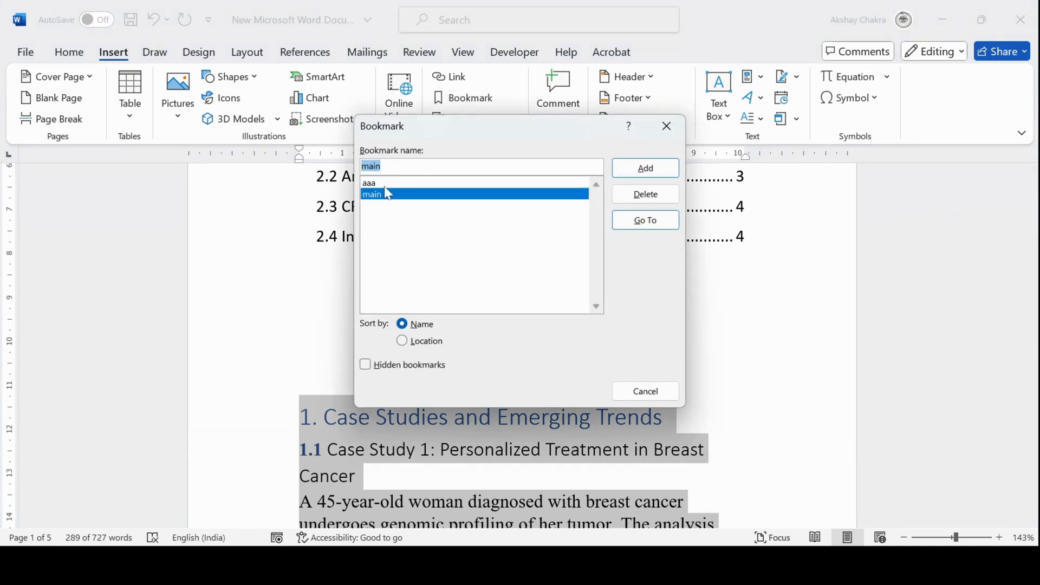
{"action": "left_click", "coordinate": [383, 166]}
{"action": "left_click", "coordinate": [622, 170]}
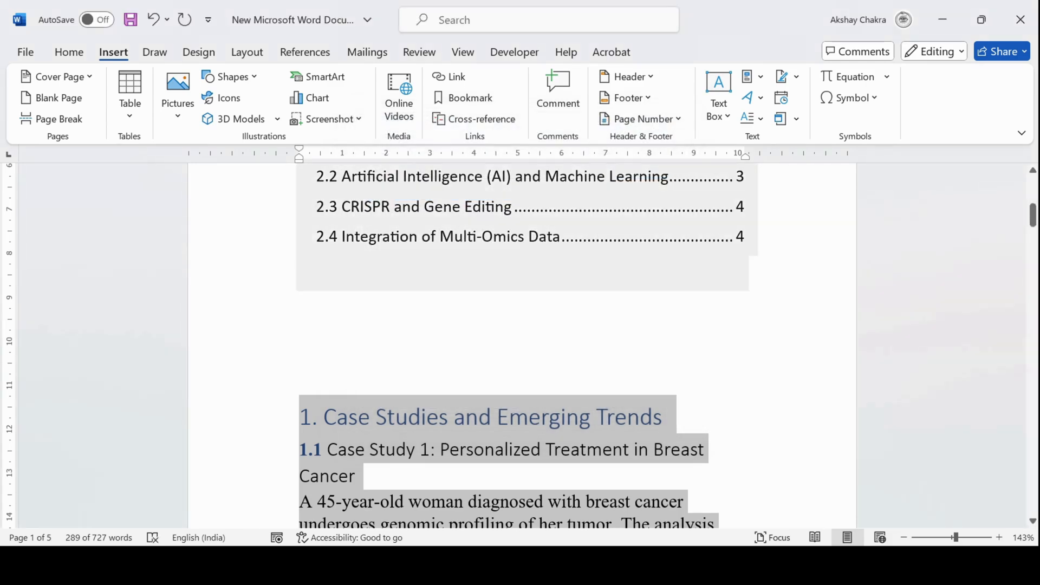
Select section 2, Emerging Trends in Personalized Medicine, and add a bookmark named aaa to it
{"action": "scroll", "coordinate": [472, 291], "scroll_direction": "down", "scroll_amount": 10}
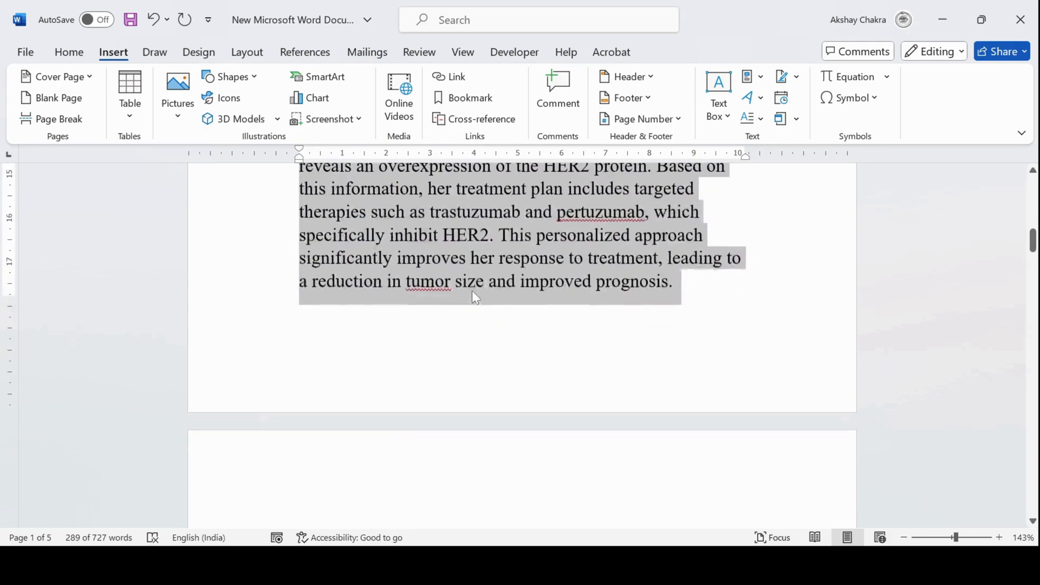
{"action": "scroll", "coordinate": [472, 292], "scroll_direction": "down", "scroll_amount": 15}
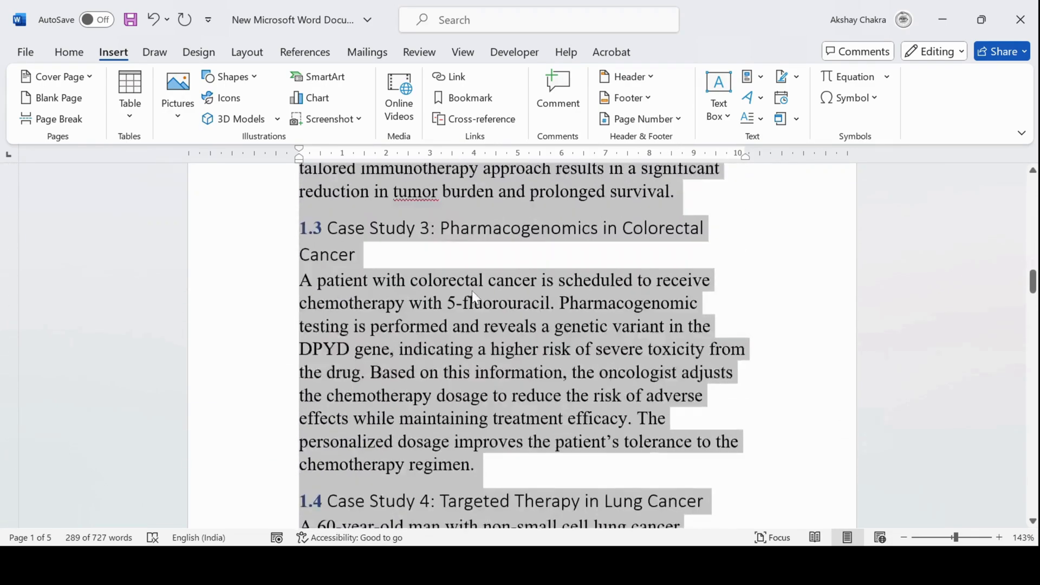
{"action": "scroll", "coordinate": [472, 290], "scroll_direction": "down", "scroll_amount": 15}
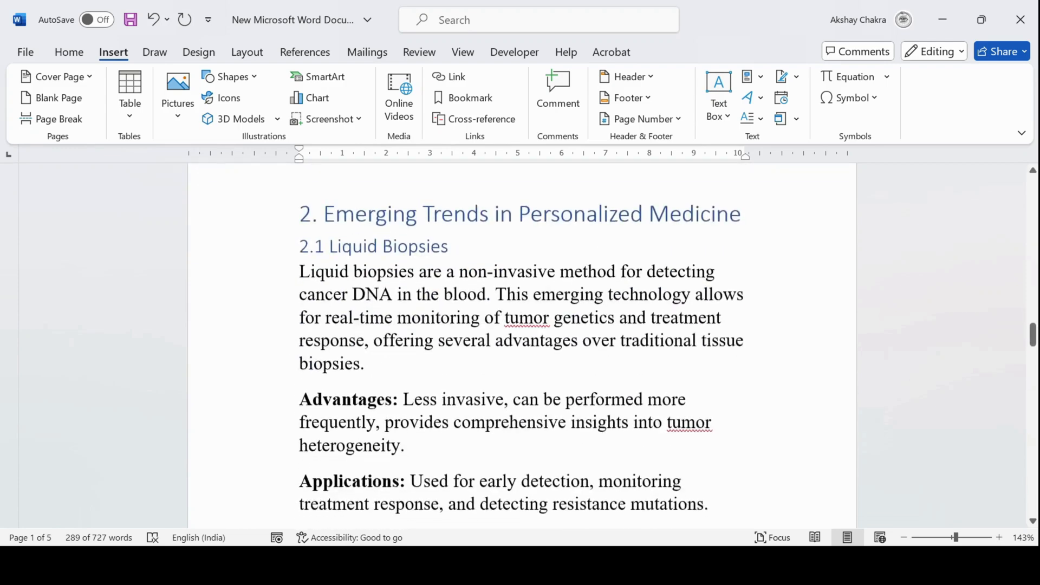
{"action": "scroll", "coordinate": [522, 347], "scroll_direction": "down", "scroll_amount": 15}
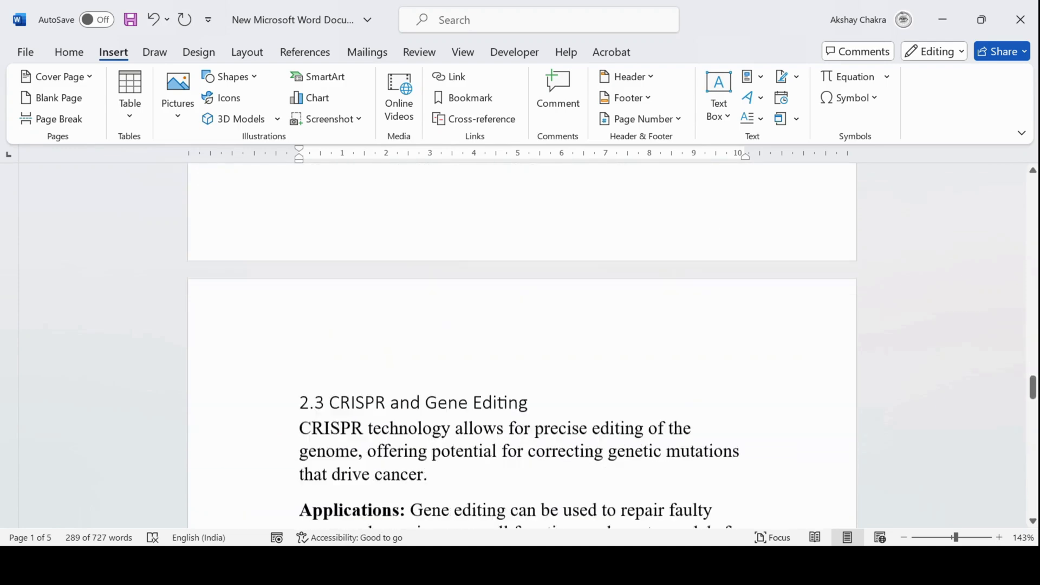
{"action": "scroll", "coordinate": [522, 347], "scroll_direction": "down", "scroll_amount": 15}
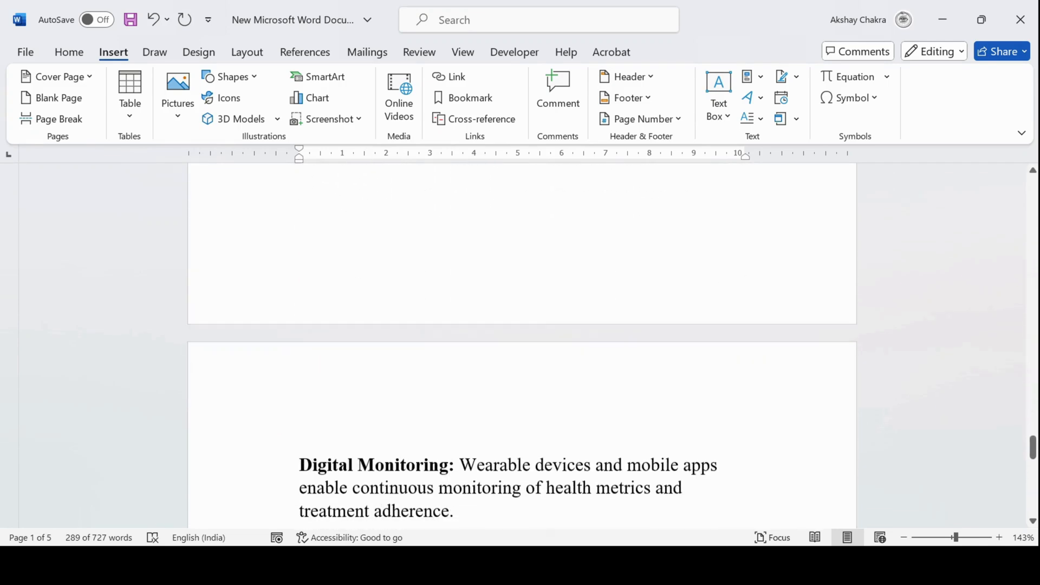
{"action": "left_click", "coordinate": [454, 232], "text": "shift"}
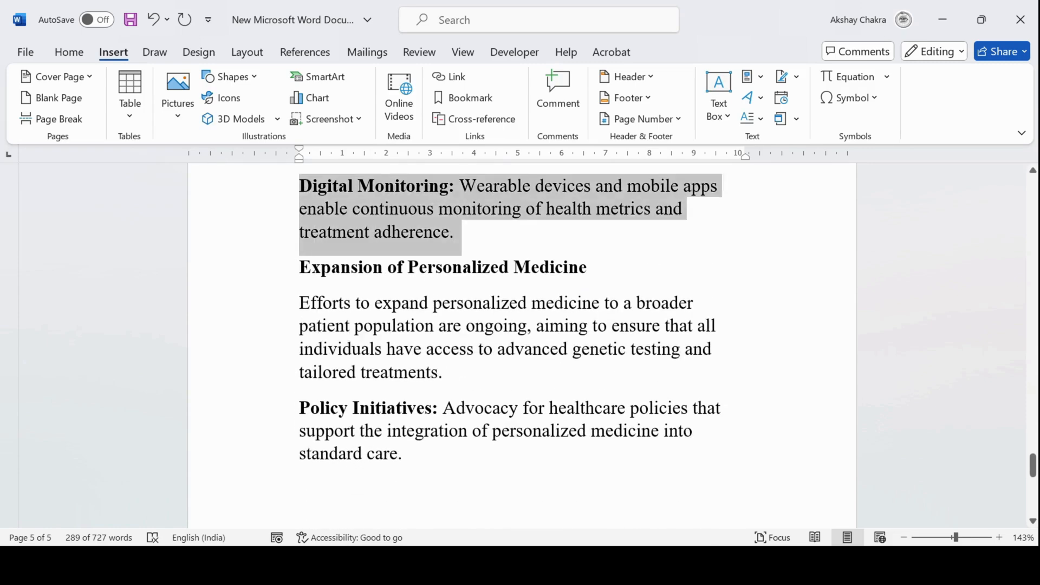
{"action": "scroll", "coordinate": [522, 347], "scroll_direction": "up", "scroll_amount": 12}
{"action": "scroll", "coordinate": [522, 347], "scroll_direction": "up", "scroll_amount": 10}
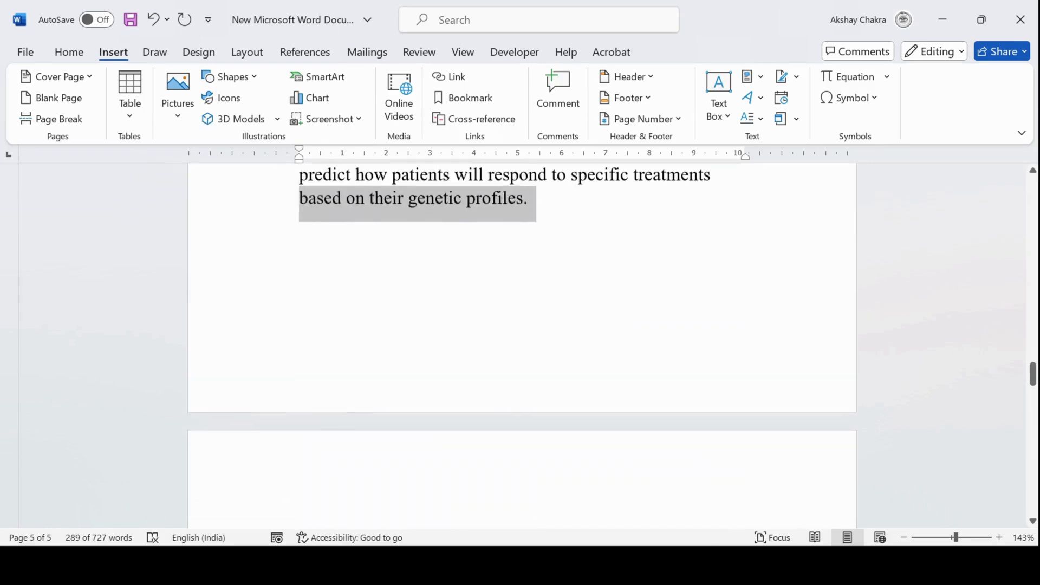
{"action": "scroll", "coordinate": [522, 347], "scroll_direction": "up", "scroll_amount": 10}
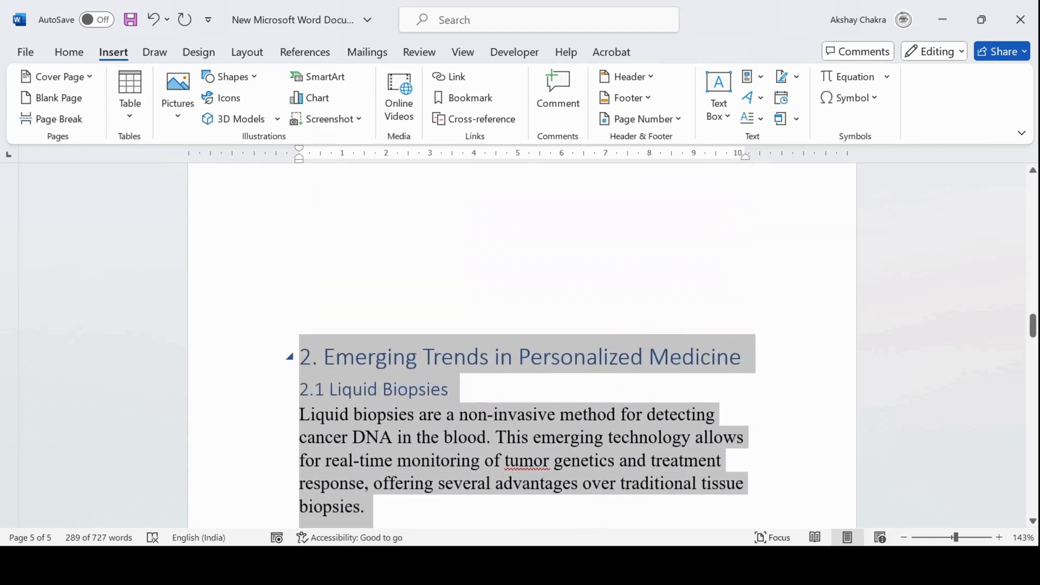
{"action": "left_click", "coordinate": [464, 97]}
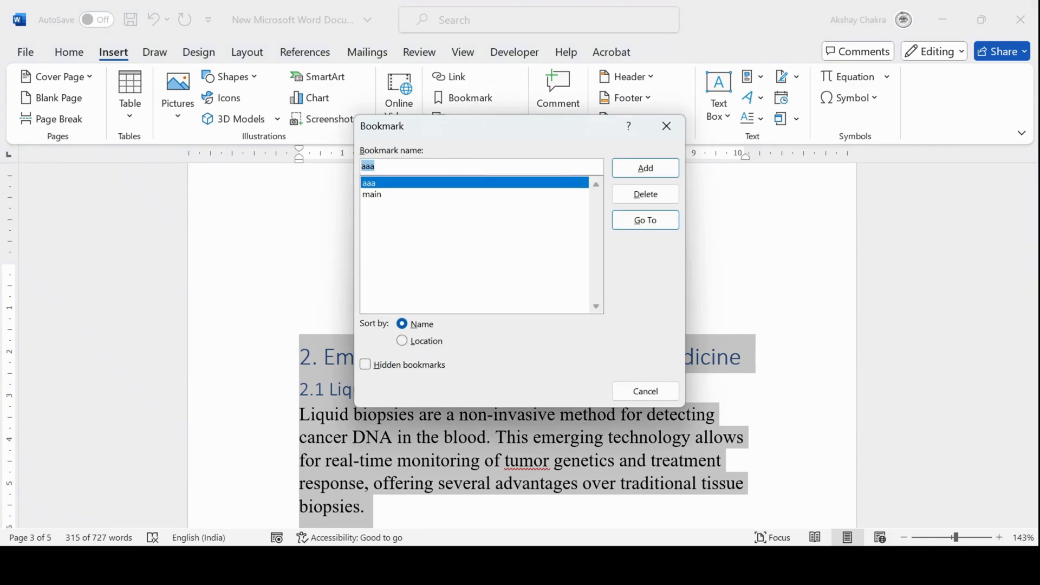
{"action": "key", "text": "BackSpace"}
{"action": "type", "text": "aaa"}
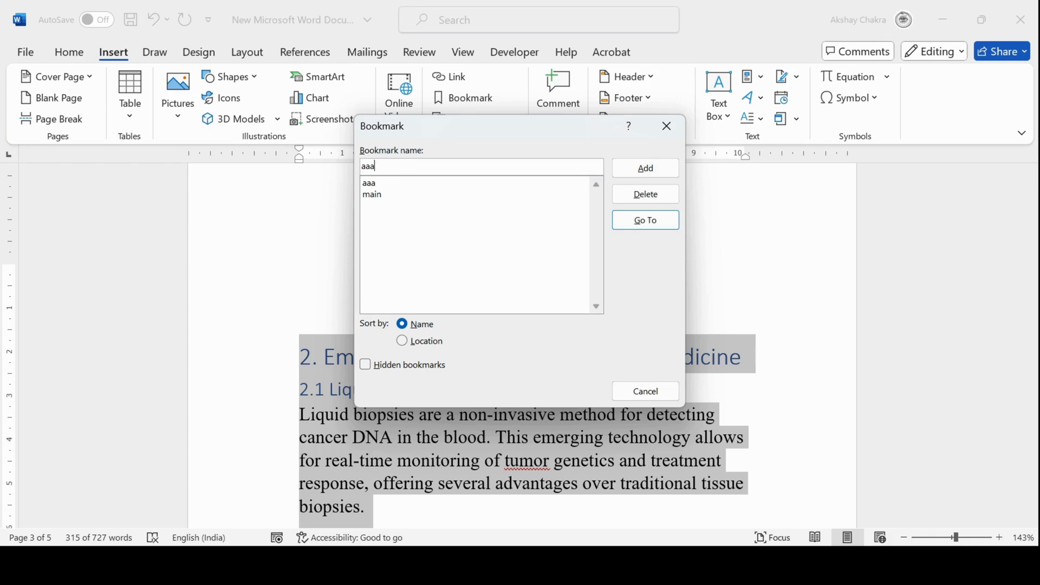
{"action": "left_click", "coordinate": [622, 169]}
Select all entries of the table of contents at the top of the document and delete them
{"action": "scroll", "coordinate": [514, 374], "scroll_direction": "up", "scroll_amount": 6}
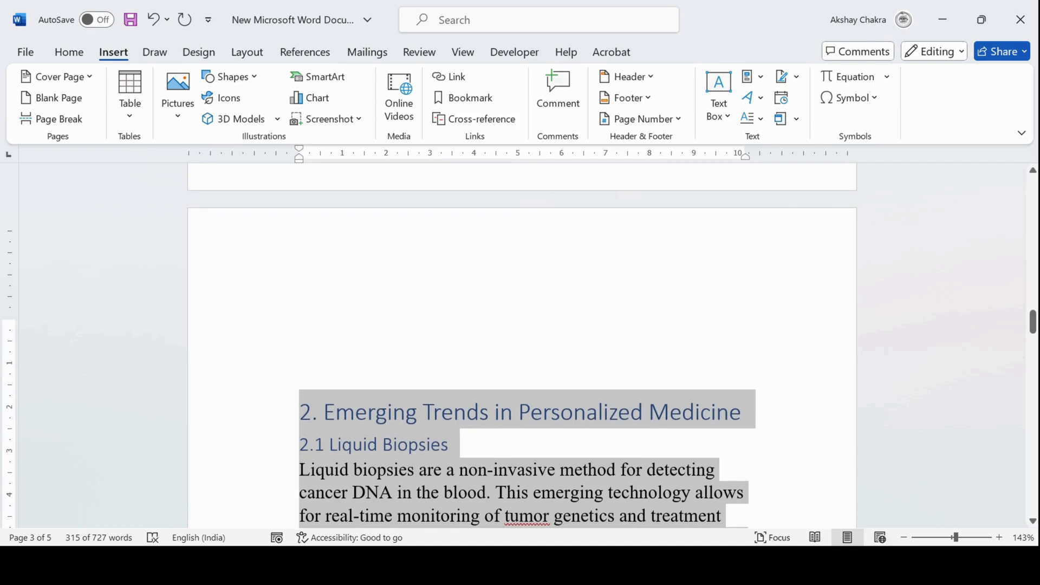
{"action": "scroll", "coordinate": [515, 346], "scroll_direction": "up", "scroll_amount": 15}
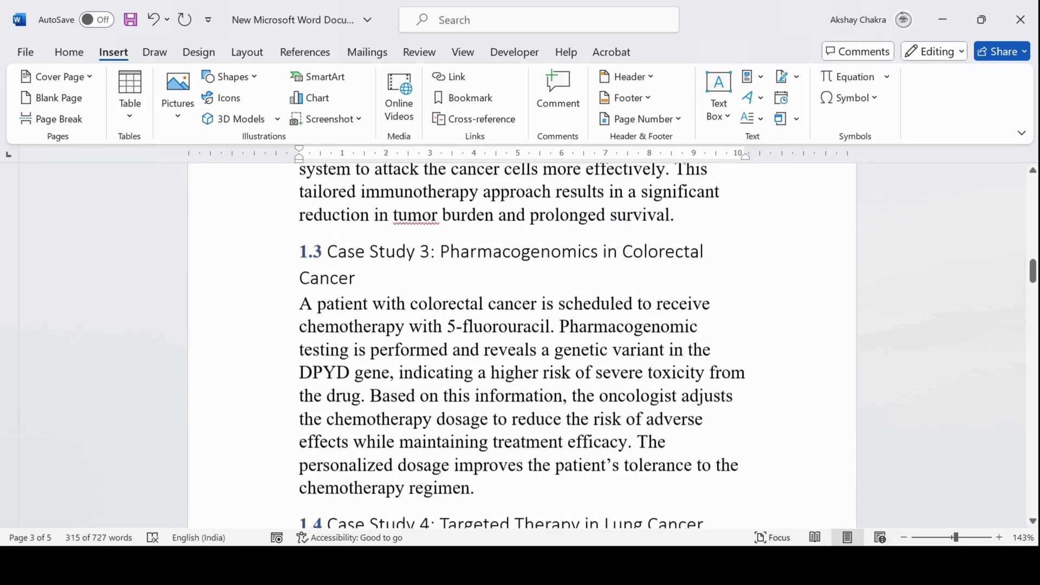
{"action": "scroll", "coordinate": [514, 346], "scroll_direction": "up", "scroll_amount": 15}
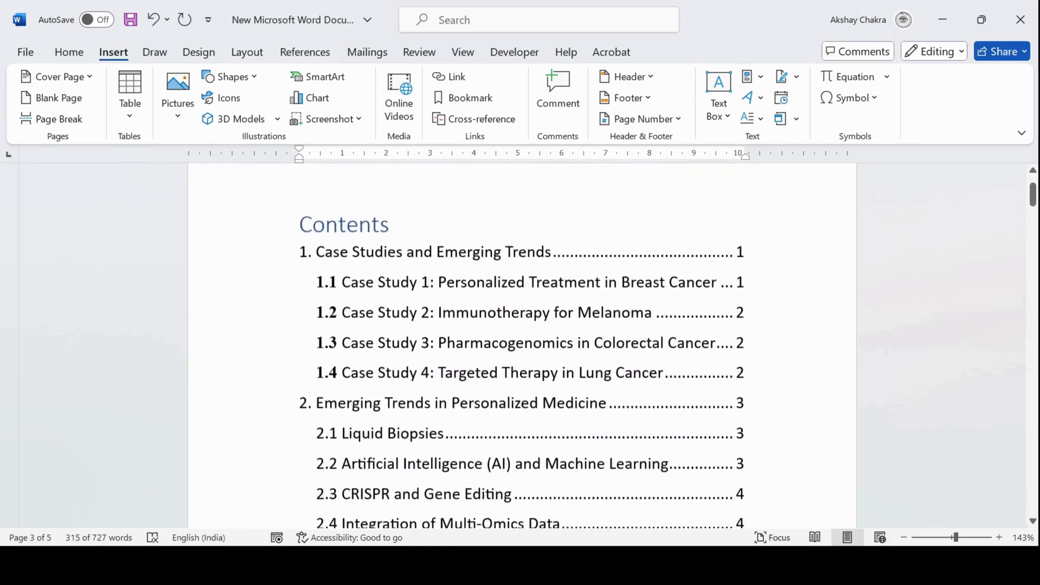
{"action": "left_click", "coordinate": [380, 301]}
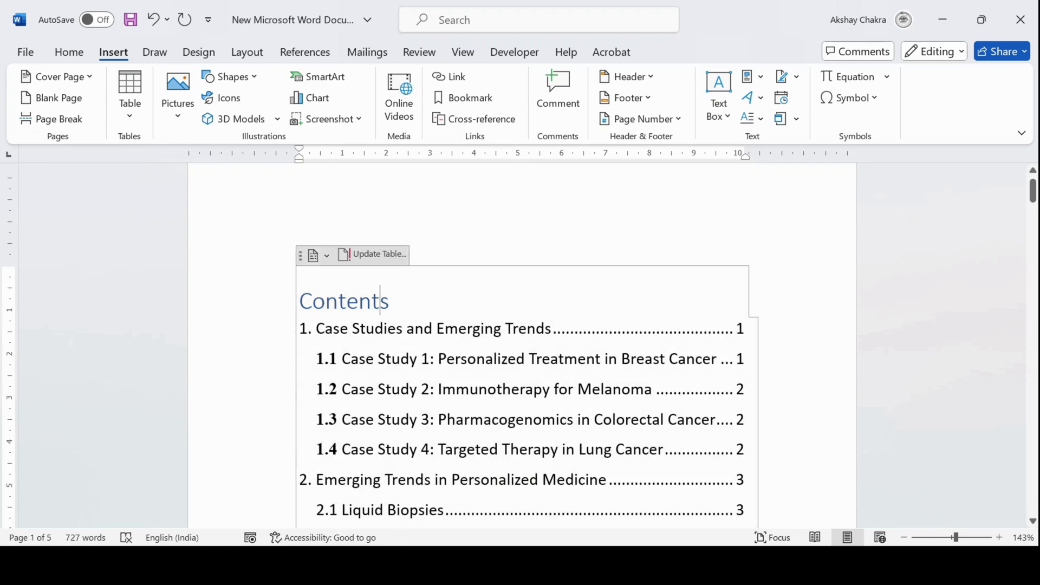
{"action": "left_click", "coordinate": [301, 256]}
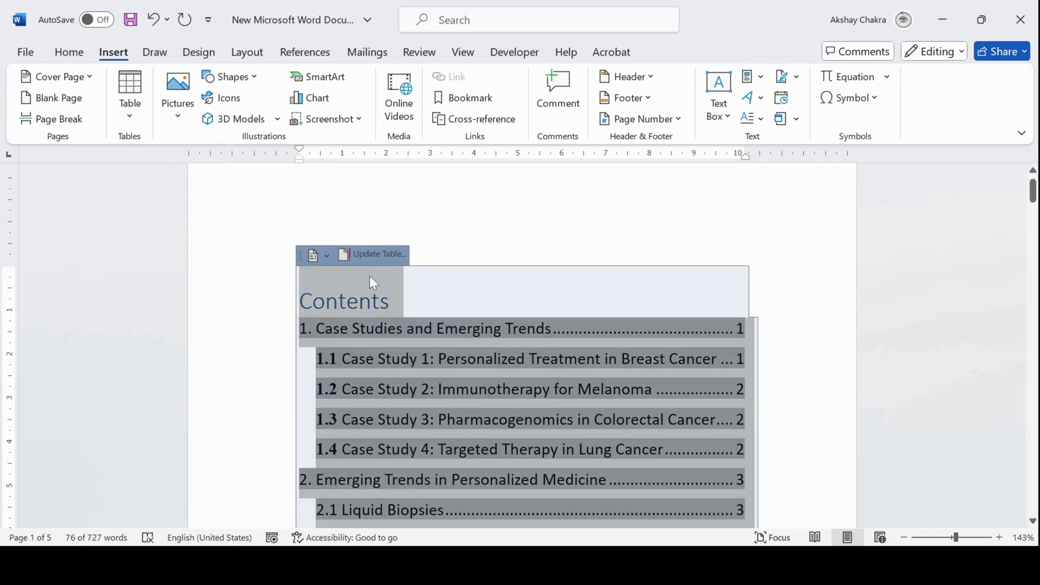
{"action": "key", "text": "Delete"}
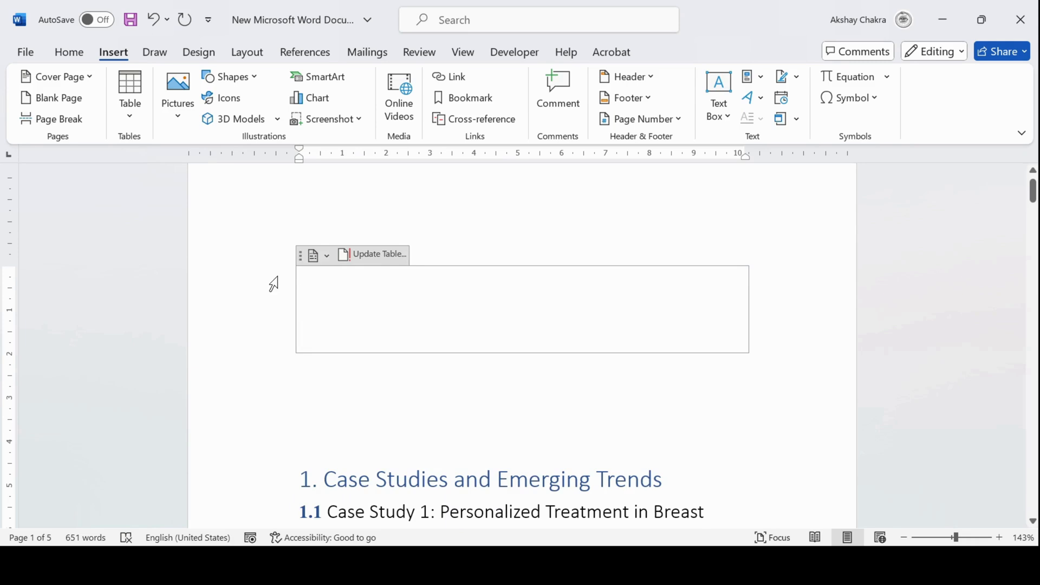
Select the empty table of contents container at the top of the document and delete it
{"action": "left_click", "coordinate": [302, 268]}
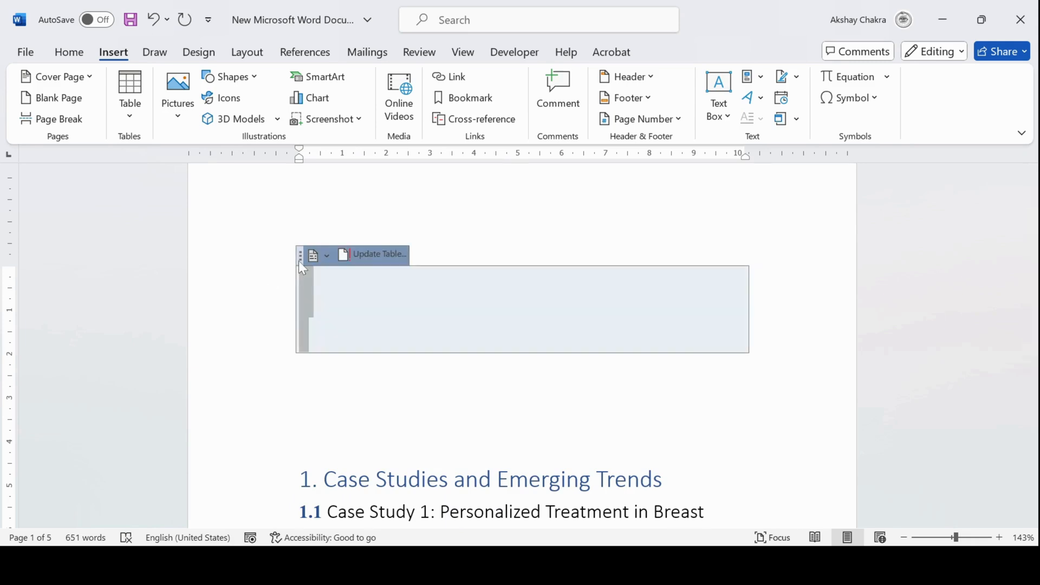
{"action": "key", "text": "Delete"}
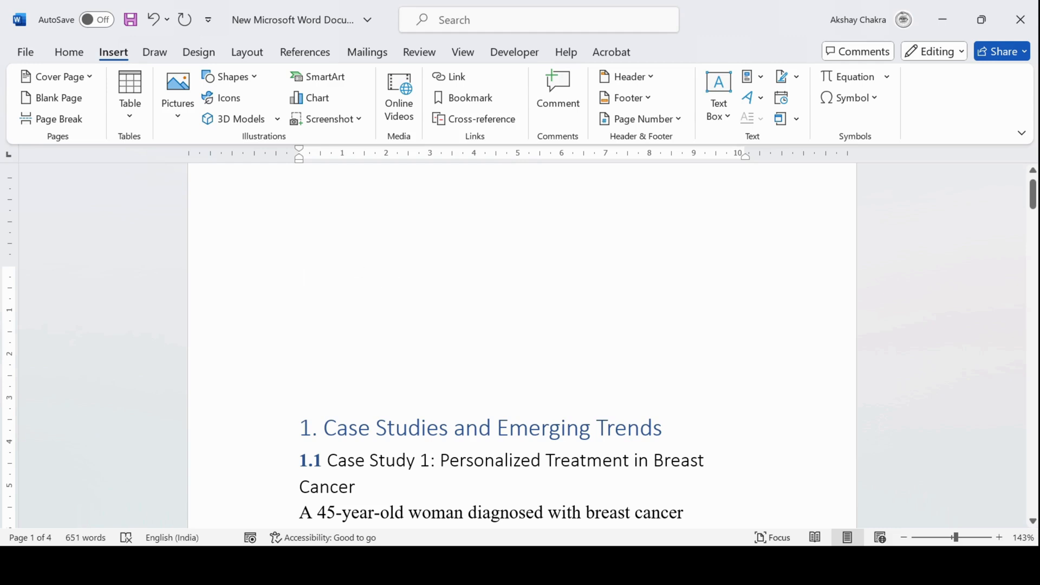
Insert an Automatic Table 1 table of contents at the top of the document
{"action": "left_click", "coordinate": [299, 54]}
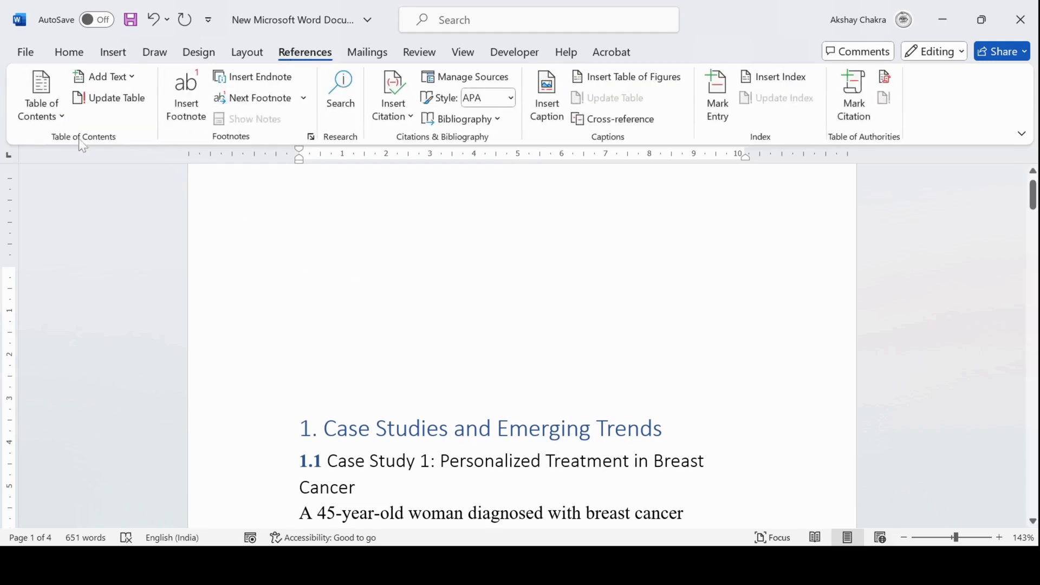
{"action": "left_click", "coordinate": [54, 111]}
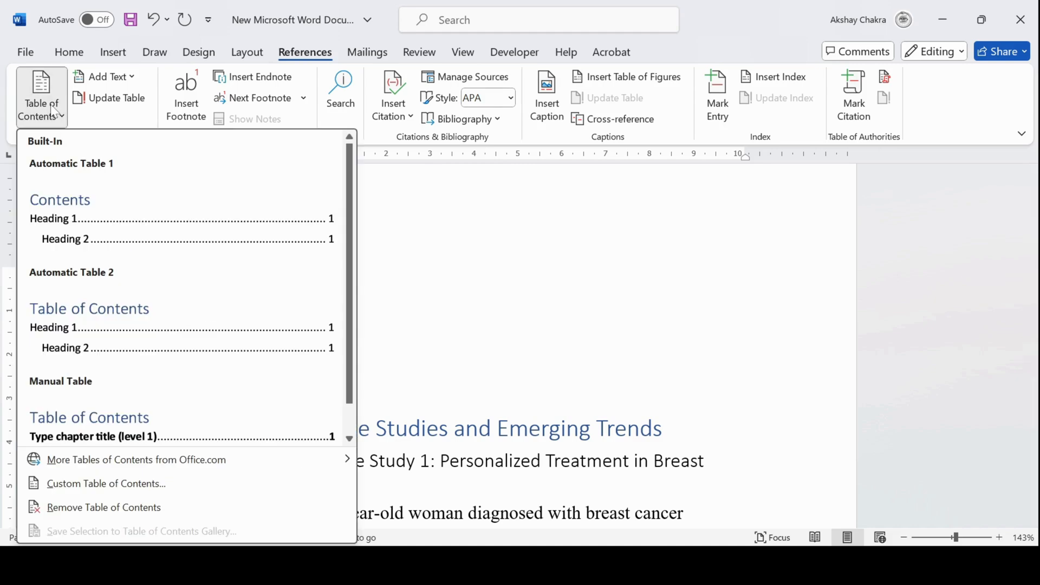
{"action": "left_click", "coordinate": [153, 244]}
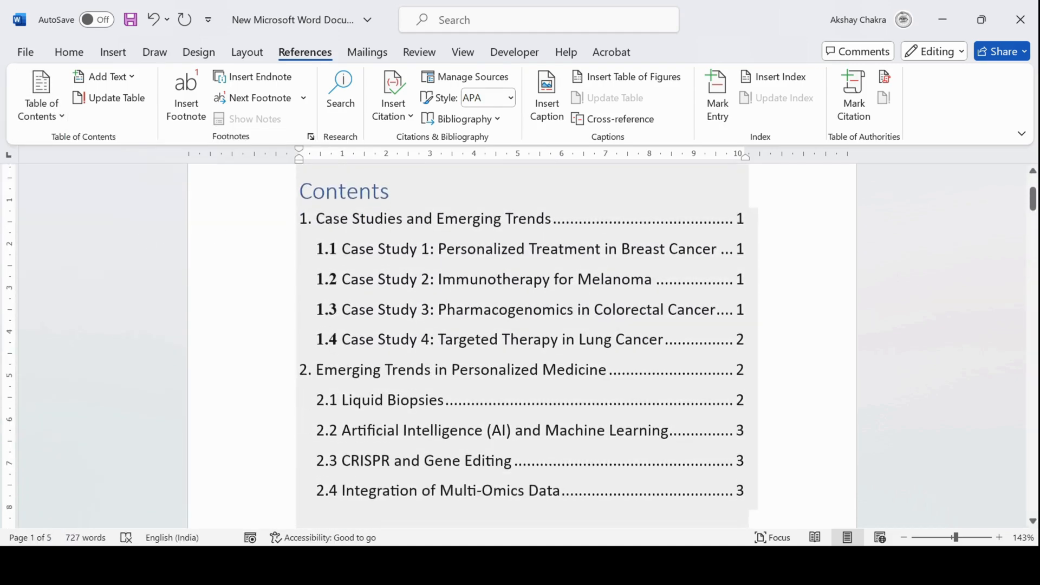
{"action": "scroll", "coordinate": [500, 303], "scroll_direction": "up", "scroll_amount": 1}
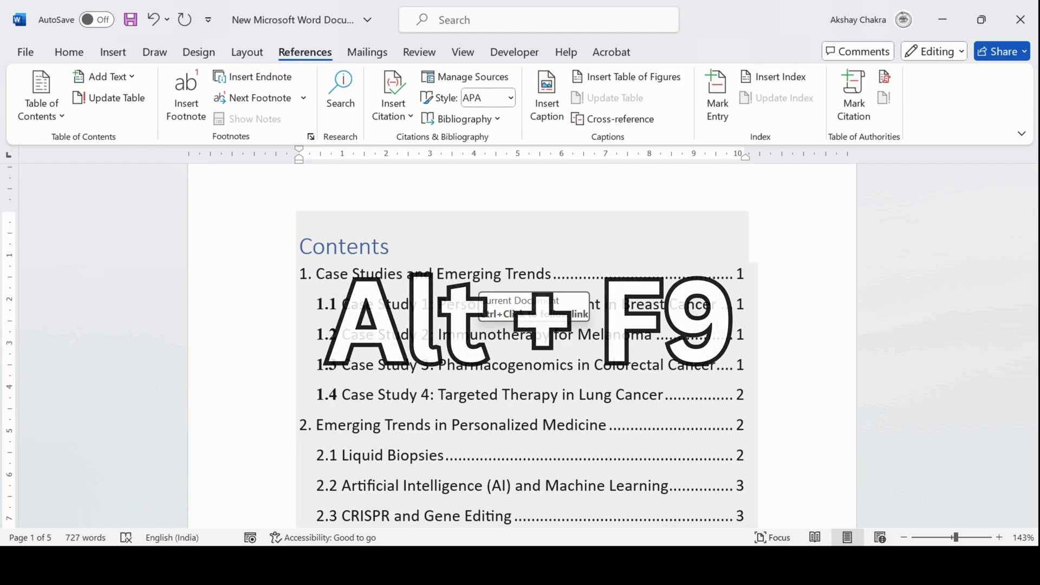
Show the field codes and add the \b main switch to the TOC field, then hide the field codes
{"action": "key", "text": "alt+F9"}
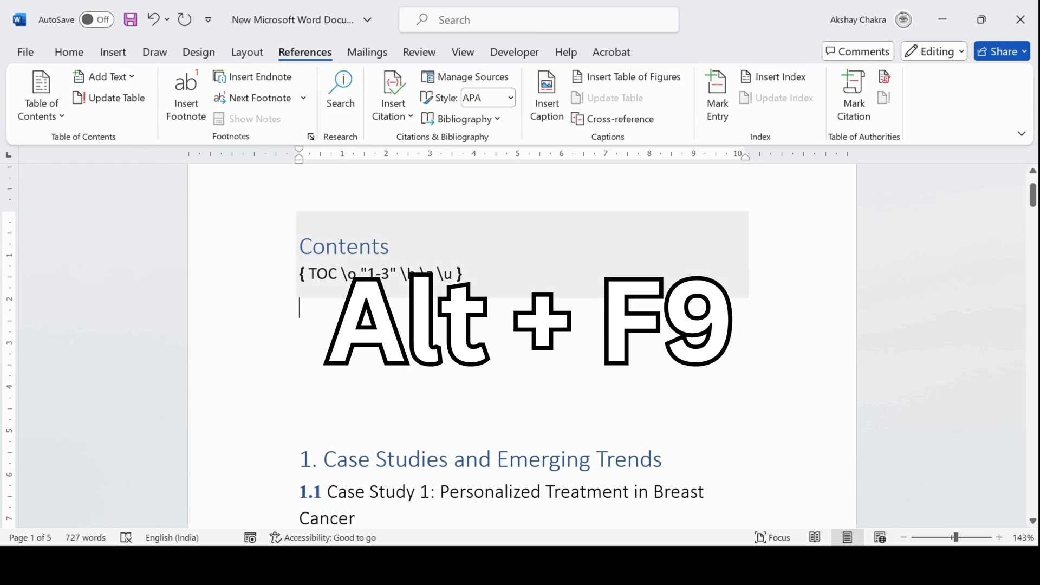
{"action": "left_click", "coordinate": [453, 274]}
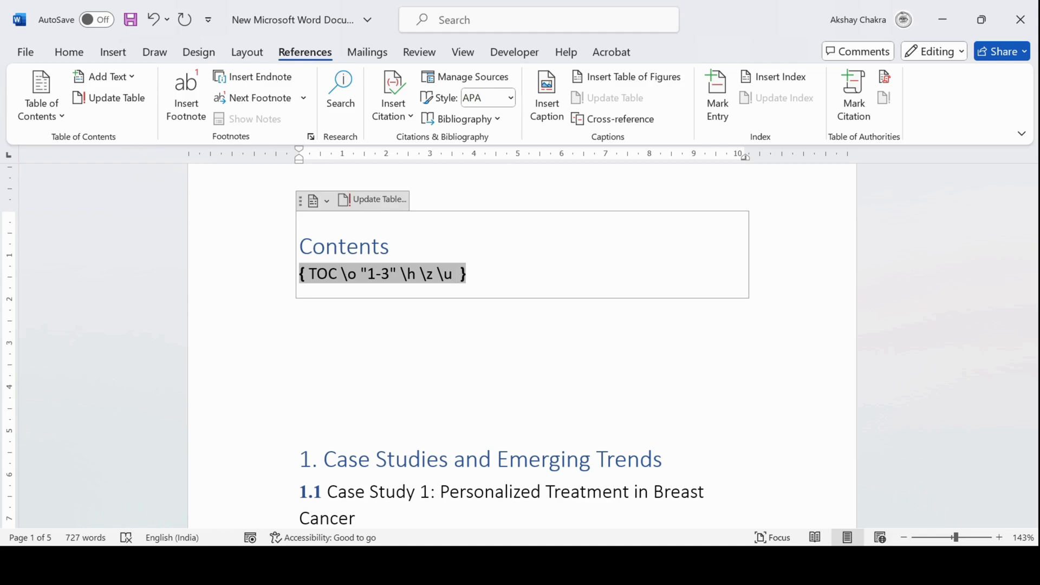
{"action": "type", "text": "\\b main"}
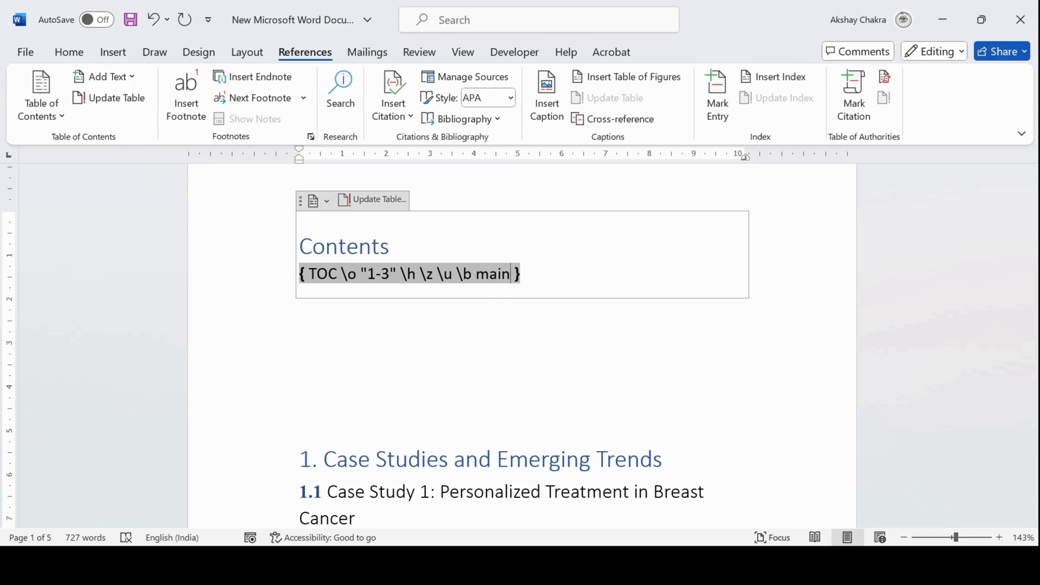
{"action": "key", "text": "alt"}
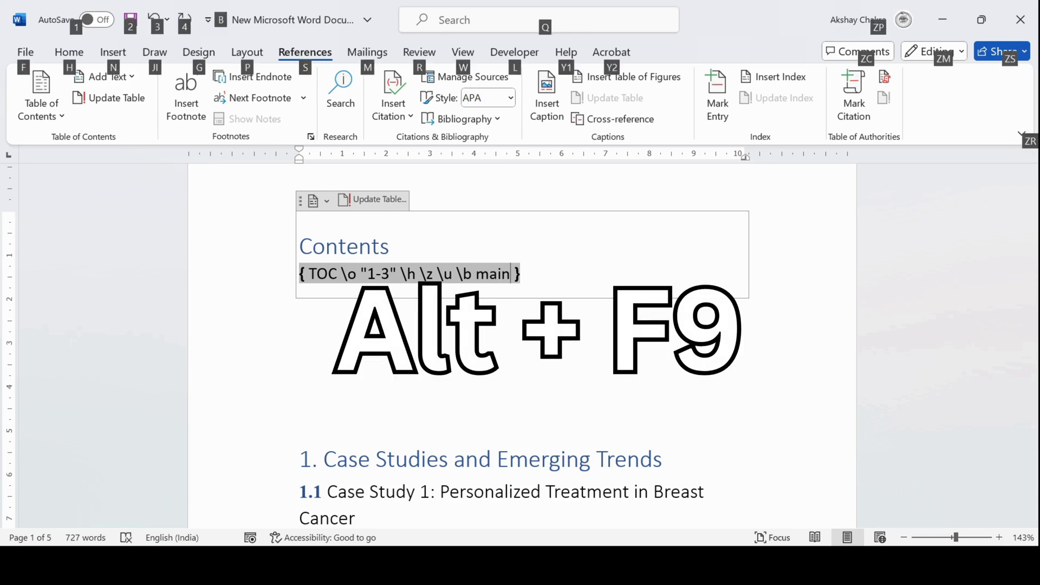
{"action": "key", "text": "alt+F9"}
Update the entire table of contents
{"action": "scroll", "coordinate": [520, 325], "scroll_direction": "down", "scroll_amount": 2}
{"action": "scroll", "coordinate": [520, 347], "scroll_direction": "down", "scroll_amount": 3}
{"action": "scroll", "coordinate": [520, 347], "scroll_direction": "up", "scroll_amount": 5}
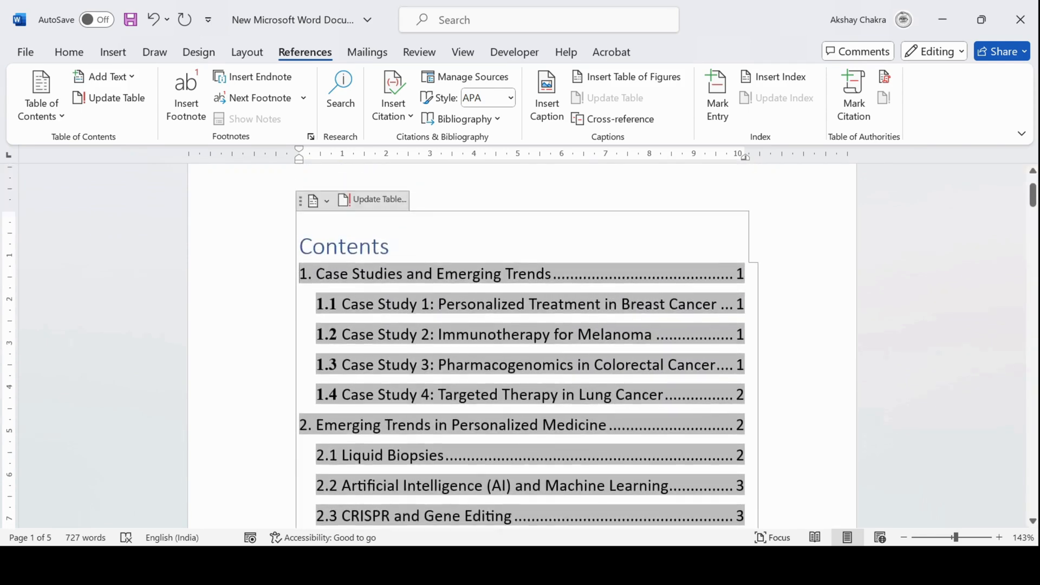
{"action": "left_click", "coordinate": [379, 201]}
{"action": "left_click", "coordinate": [445, 278]}
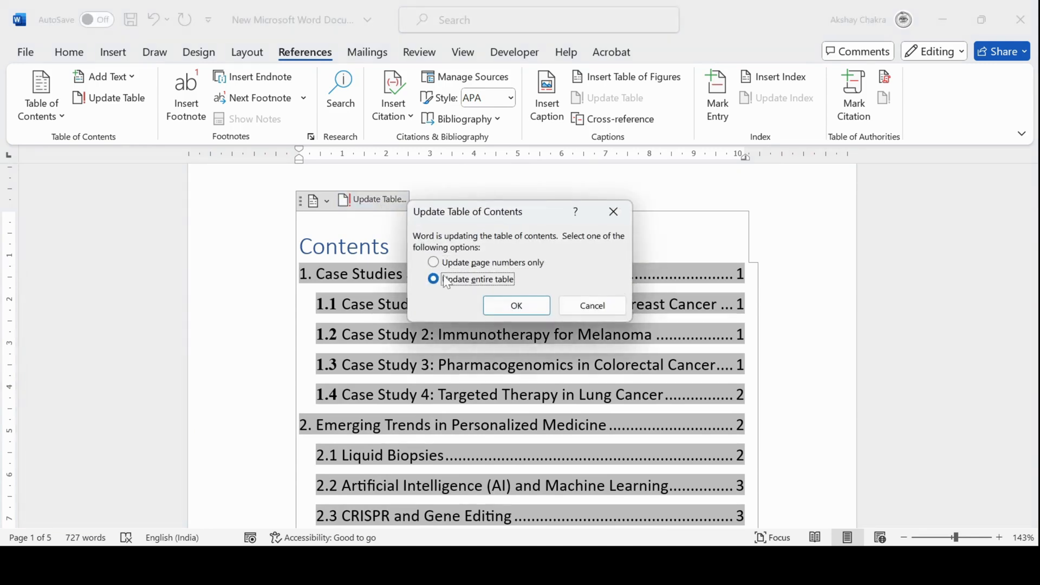
{"action": "left_click", "coordinate": [527, 305]}
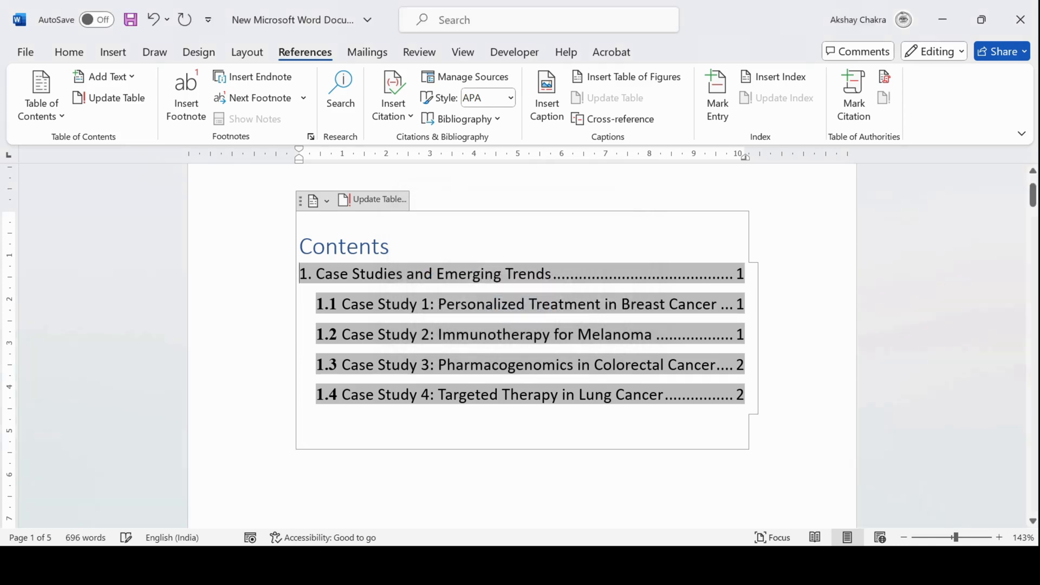
{"action": "scroll", "coordinate": [527, 306], "scroll_direction": "down", "scroll_amount": 1}
{"action": "scroll", "coordinate": [527, 306], "scroll_direction": "up", "scroll_amount": 3}
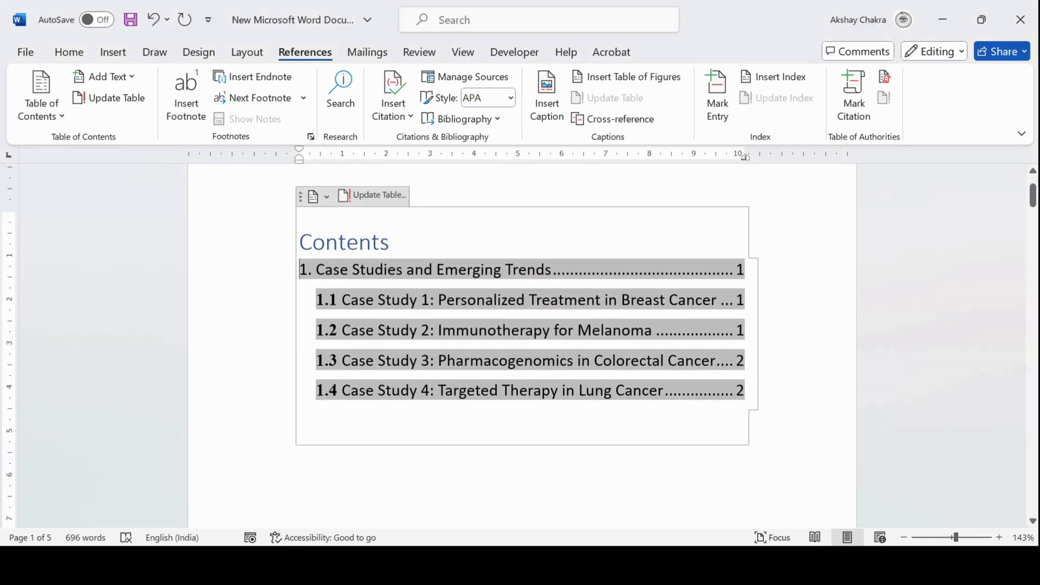
{"action": "scroll", "coordinate": [527, 306], "scroll_direction": "down", "scroll_amount": 2}
{"action": "scroll", "coordinate": [522, 347], "scroll_direction": "up", "scroll_amount": 2}
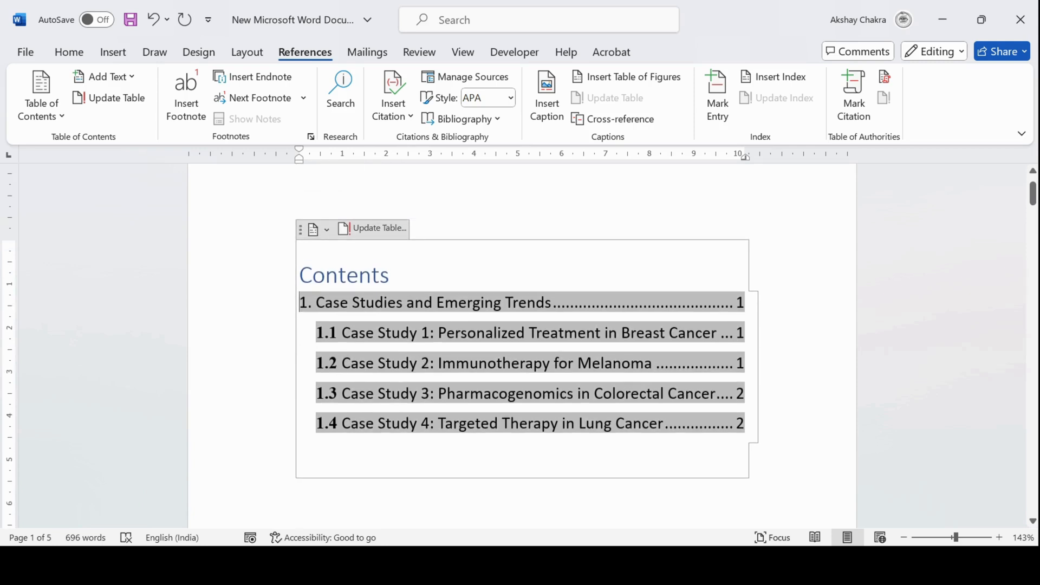
{"action": "scroll", "coordinate": [347, 319], "scroll_direction": "down", "scroll_amount": 5}
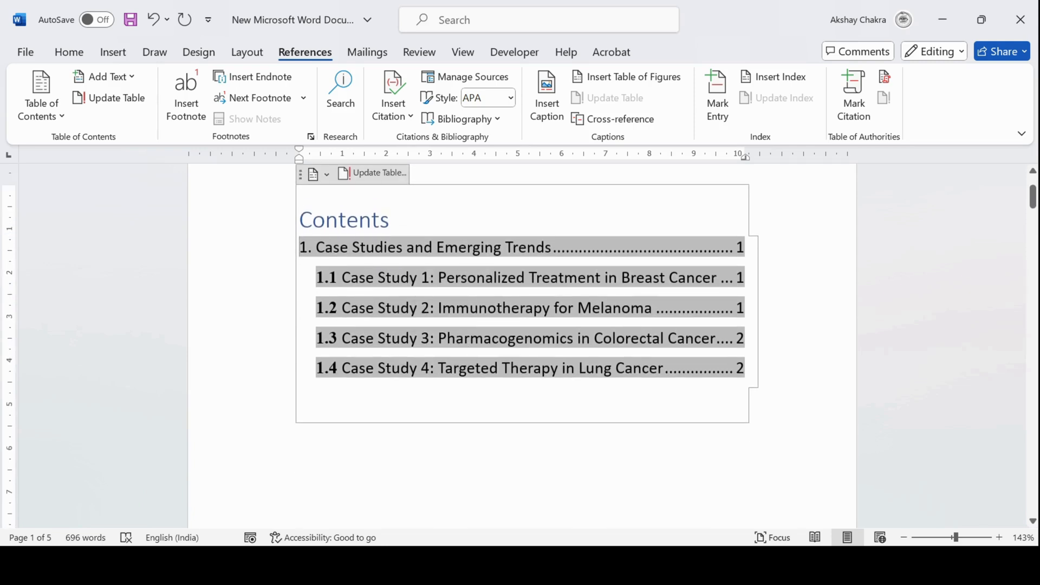
{"action": "scroll", "coordinate": [522, 347], "scroll_direction": "up", "scroll_amount": 5}
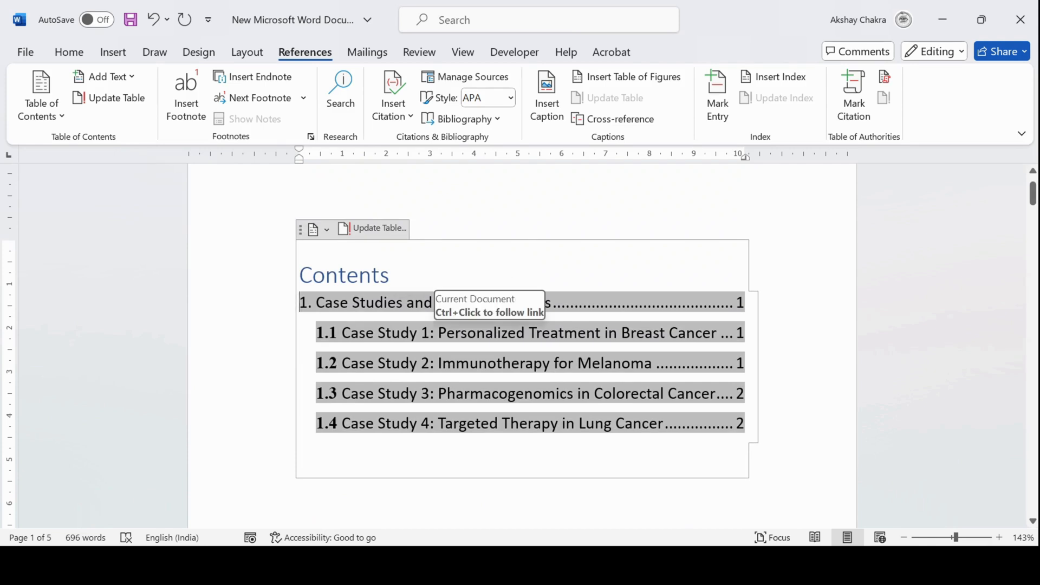
Copy the TOC field and paste it on new blank lines above the section 2 heading
{"action": "key", "text": "alt+F9"}
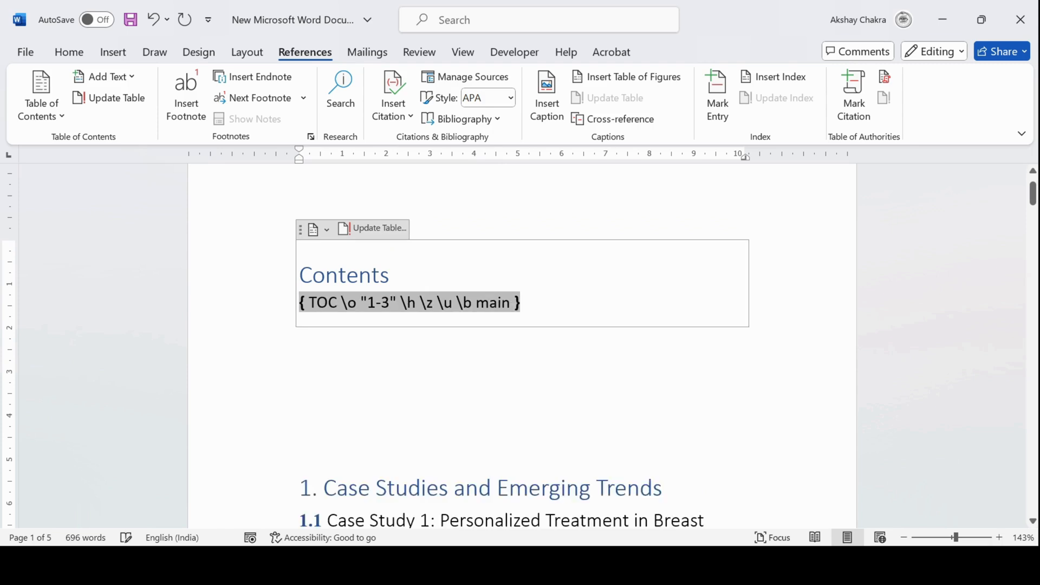
{"action": "left_click", "coordinate": [300, 235]}
{"action": "key", "text": "ctrl+c"}
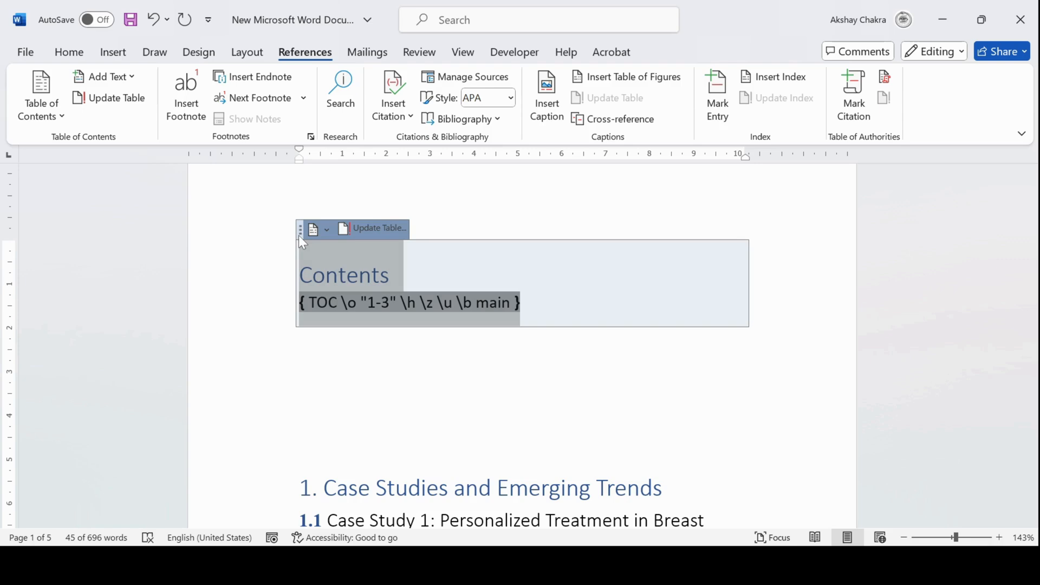
{"action": "scroll", "coordinate": [356, 298], "scroll_direction": "down", "scroll_amount": 10}
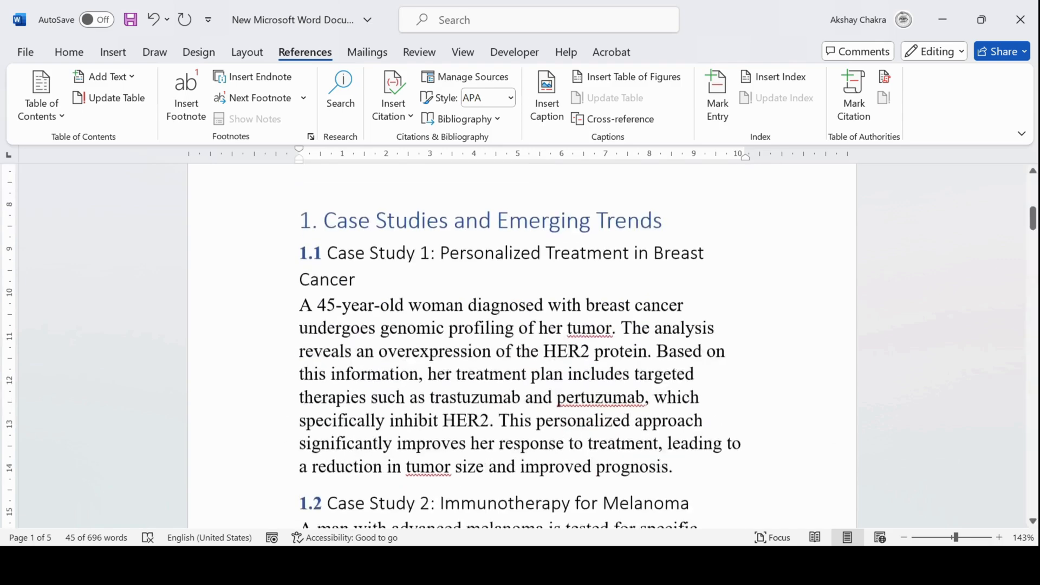
{"action": "scroll", "coordinate": [522, 347], "scroll_direction": "down", "scroll_amount": 10}
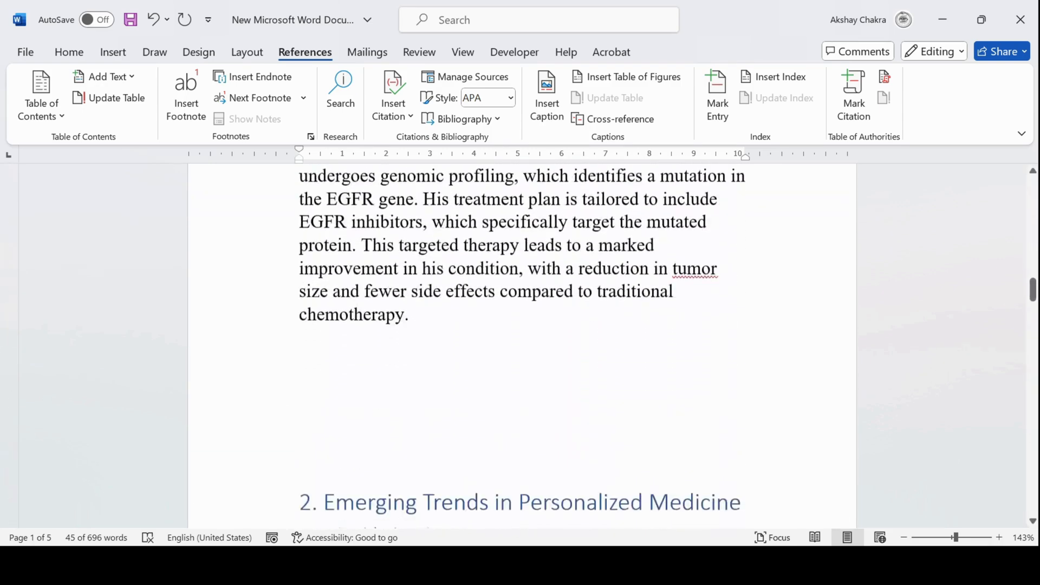
{"action": "scroll", "coordinate": [522, 346], "scroll_direction": "down", "scroll_amount": 1}
{"action": "left_click", "coordinate": [299, 273]}
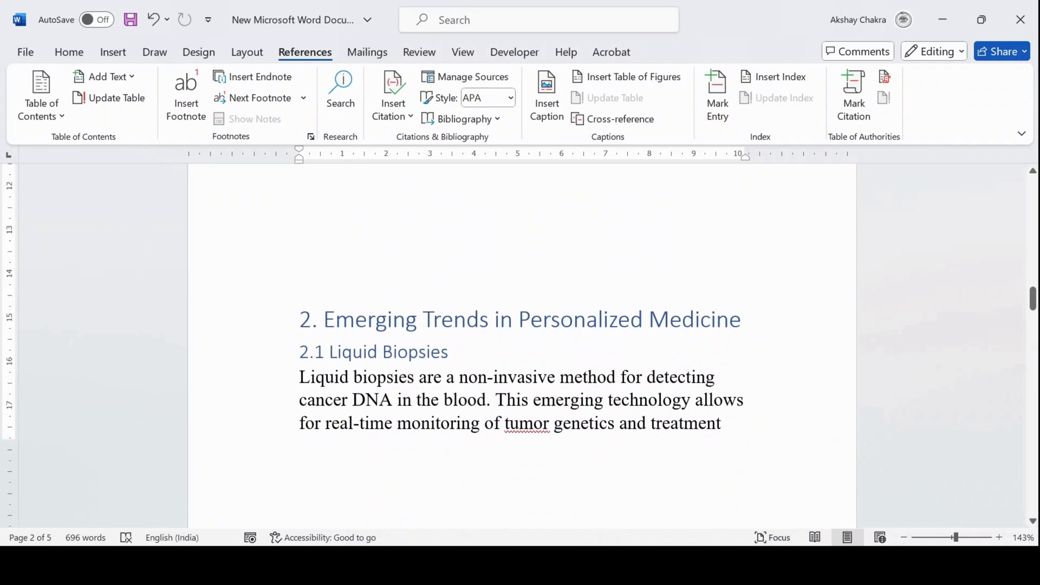
{"action": "key", "text": "Return"}
{"action": "key", "text": "Return"}
{"action": "key", "text": "Return"}
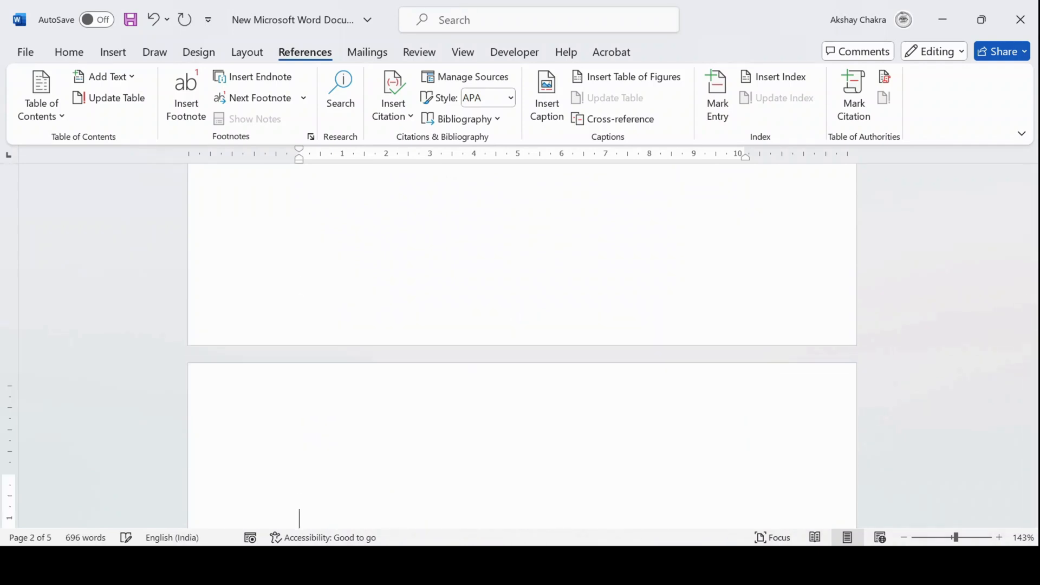
{"action": "key", "text": "ctrl+v"}
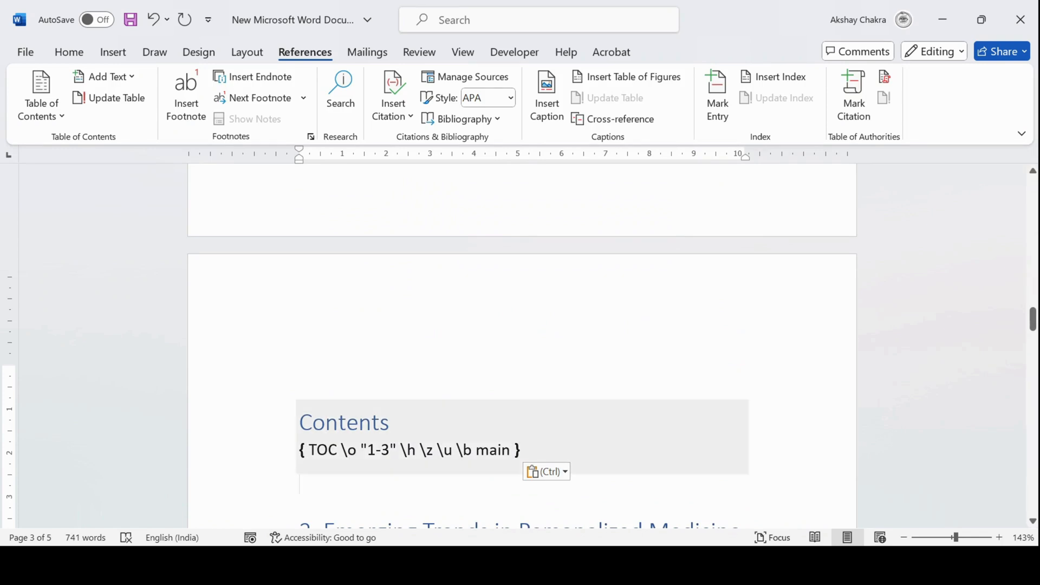
Change the pasted field's bookmark switch to \b aaa and update the field
{"action": "left_click", "coordinate": [511, 450]}
{"action": "key", "text": "BackSpace"}
{"action": "key", "text": "BackSpace"}
{"action": "key", "text": "BackSpace"}
{"action": "key", "text": "BackSpace"}
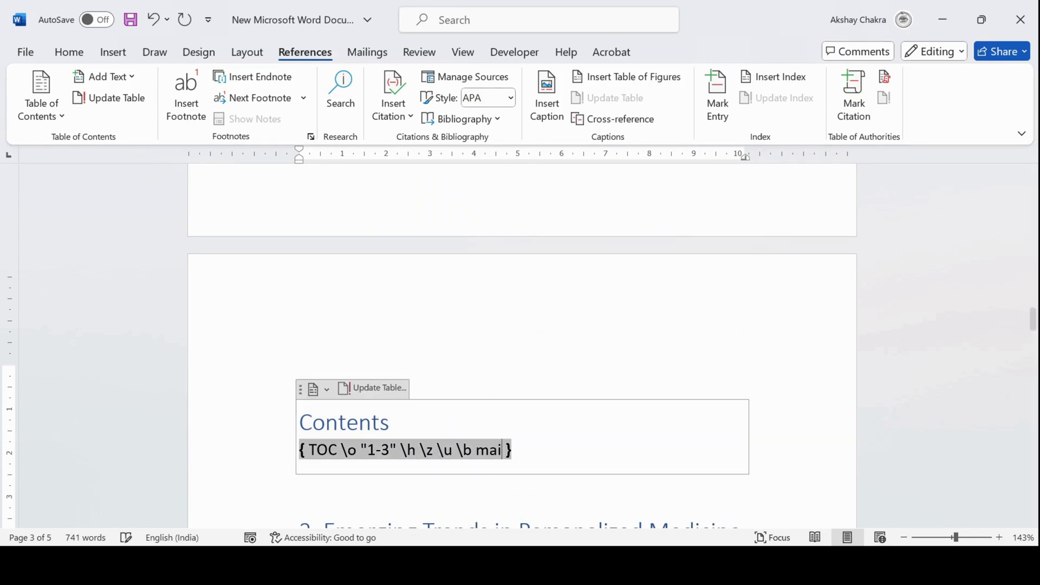
{"action": "type", "text": "aaa"}
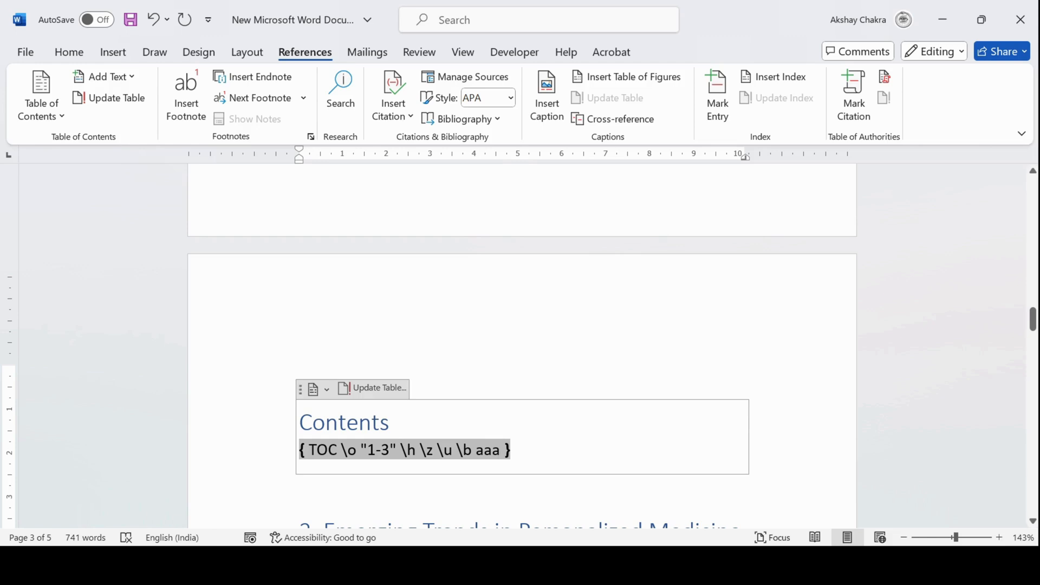
{"action": "key", "text": "F9"}
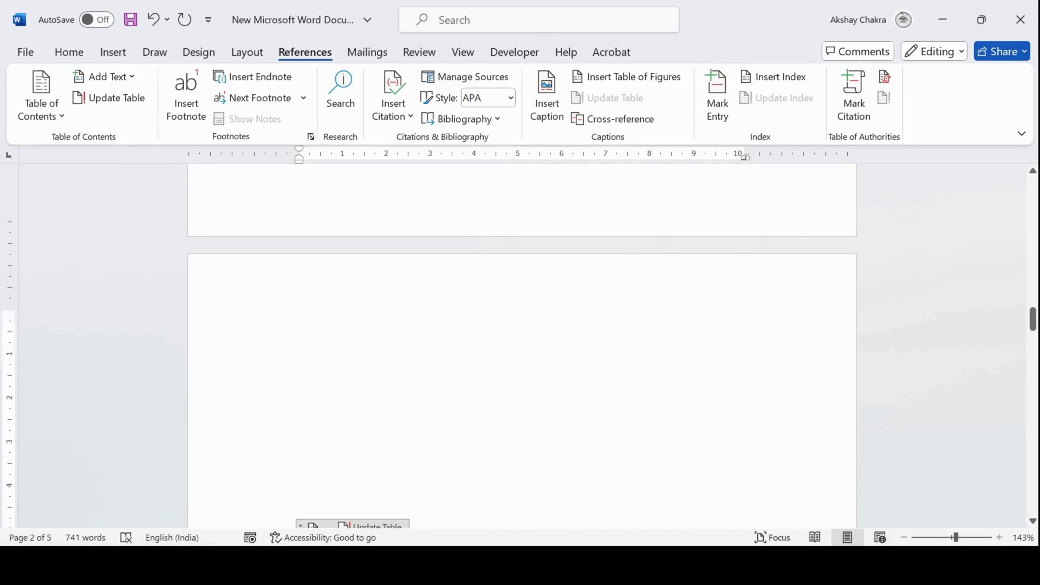
Update the entire second table of contents
{"action": "scroll", "coordinate": [522, 345], "scroll_direction": "down", "scroll_amount": 8}
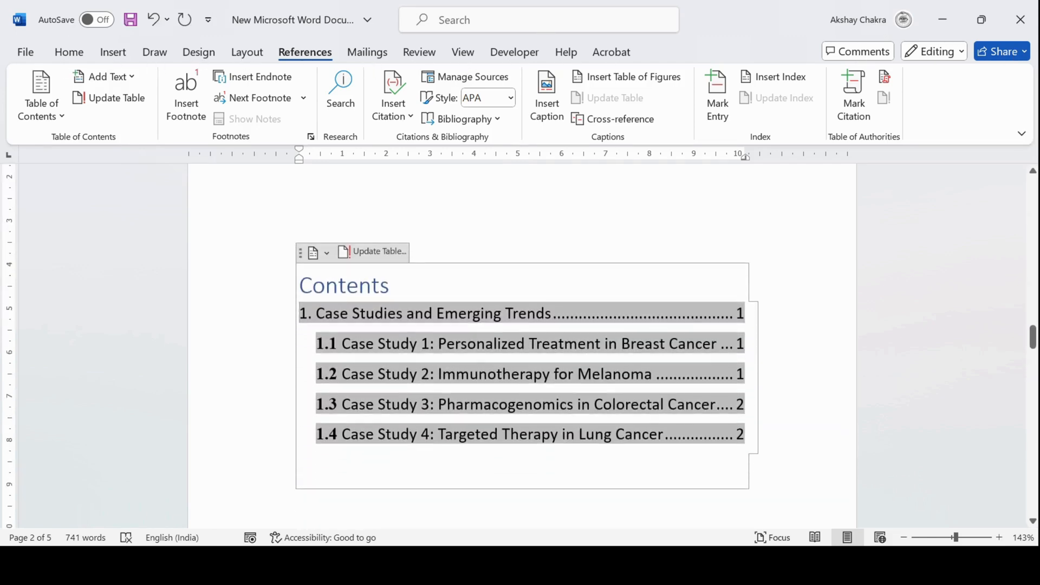
{"action": "left_click", "coordinate": [381, 254]}
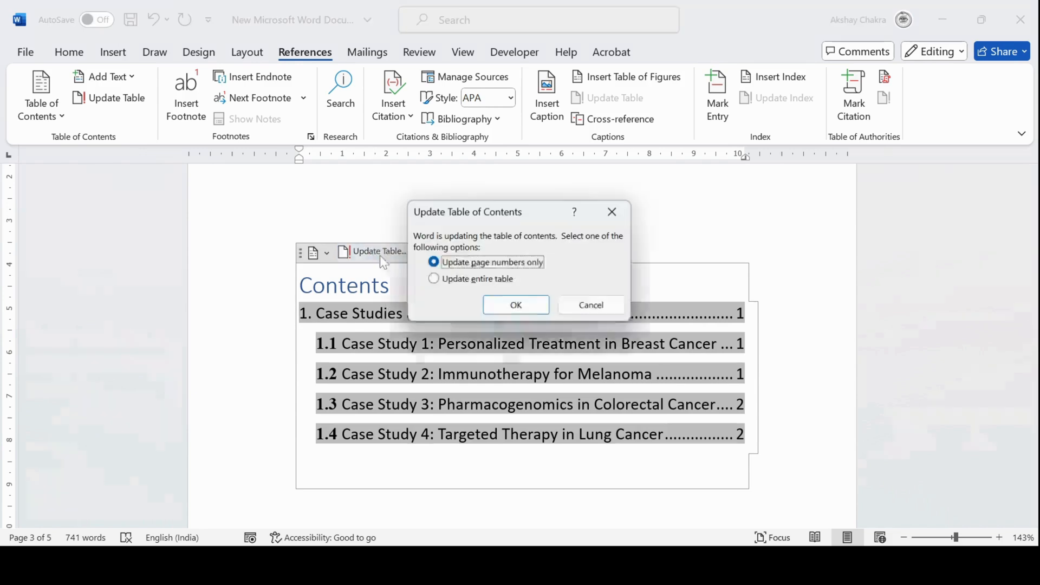
{"action": "left_click", "coordinate": [469, 280]}
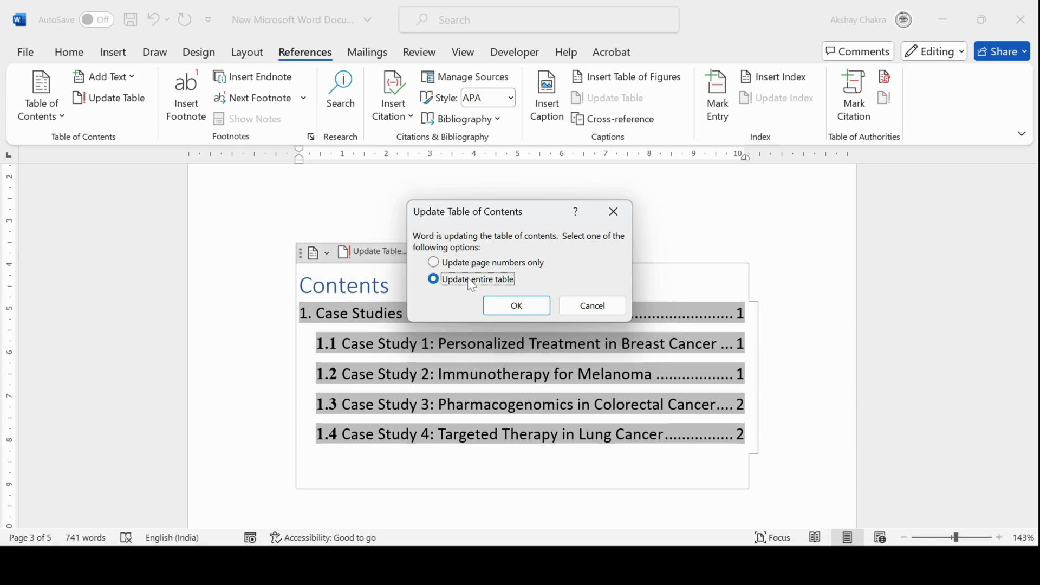
{"action": "left_click", "coordinate": [533, 310]}
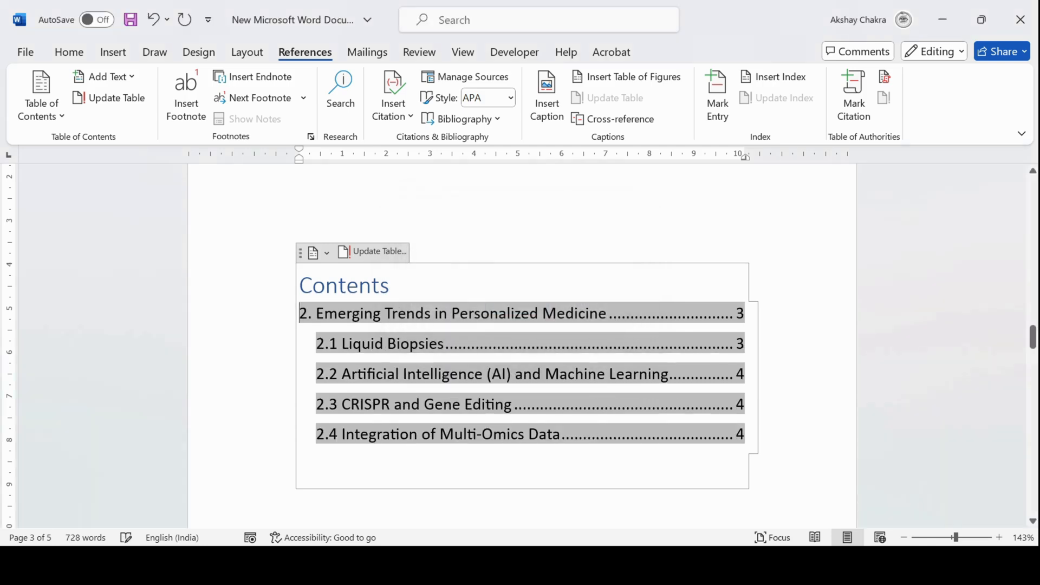
Scroll through section 2 below its table of contents to review the headings
{"action": "scroll", "coordinate": [522, 346], "scroll_direction": "down", "scroll_amount": 3}
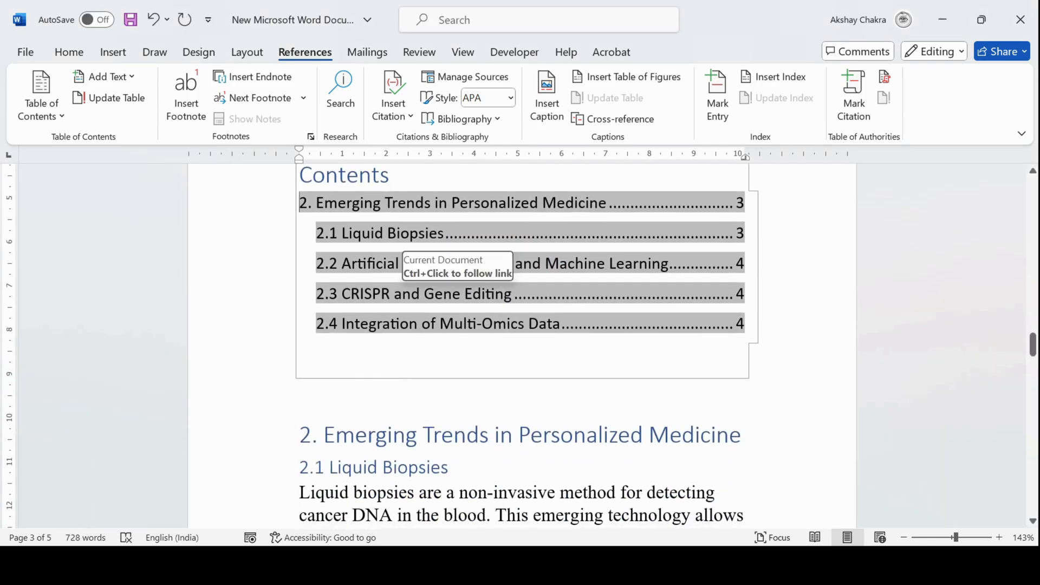
{"action": "scroll", "coordinate": [406, 260], "scroll_direction": "down", "scroll_amount": 9}
{"action": "scroll", "coordinate": [521, 346], "scroll_direction": "down", "scroll_amount": 3}
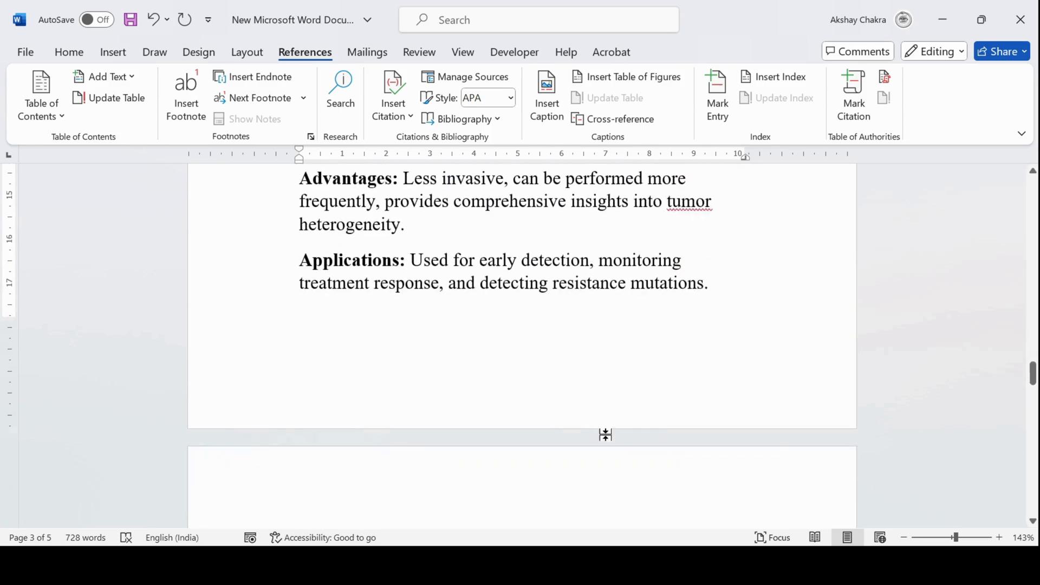
{"action": "scroll", "coordinate": [522, 346], "scroll_direction": "down", "scroll_amount": 7}
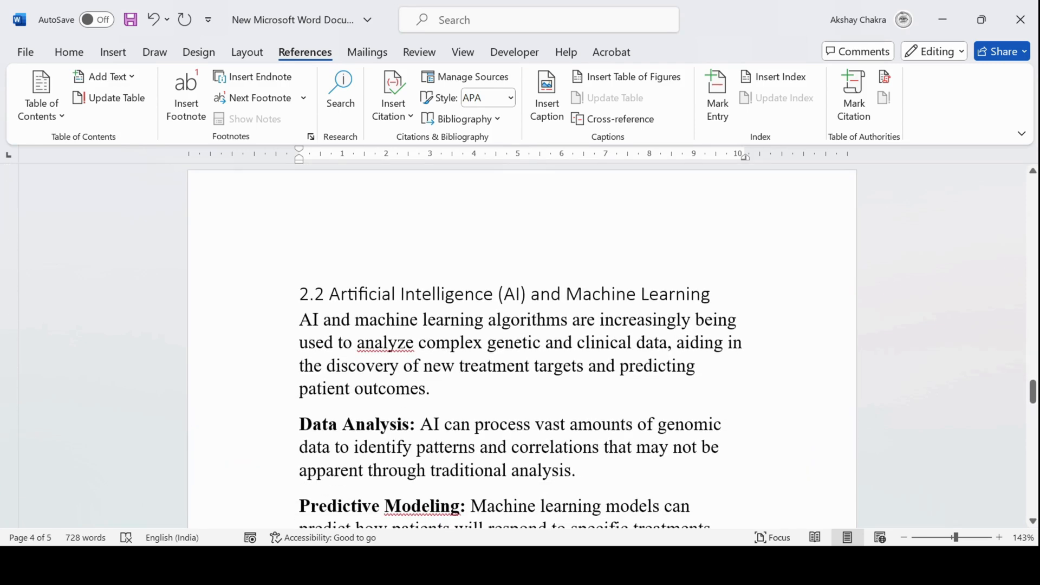
{"action": "scroll", "coordinate": [522, 347], "scroll_direction": "down", "scroll_amount": 3}
{"action": "scroll", "coordinate": [522, 347], "scroll_direction": "down", "scroll_amount": 7}
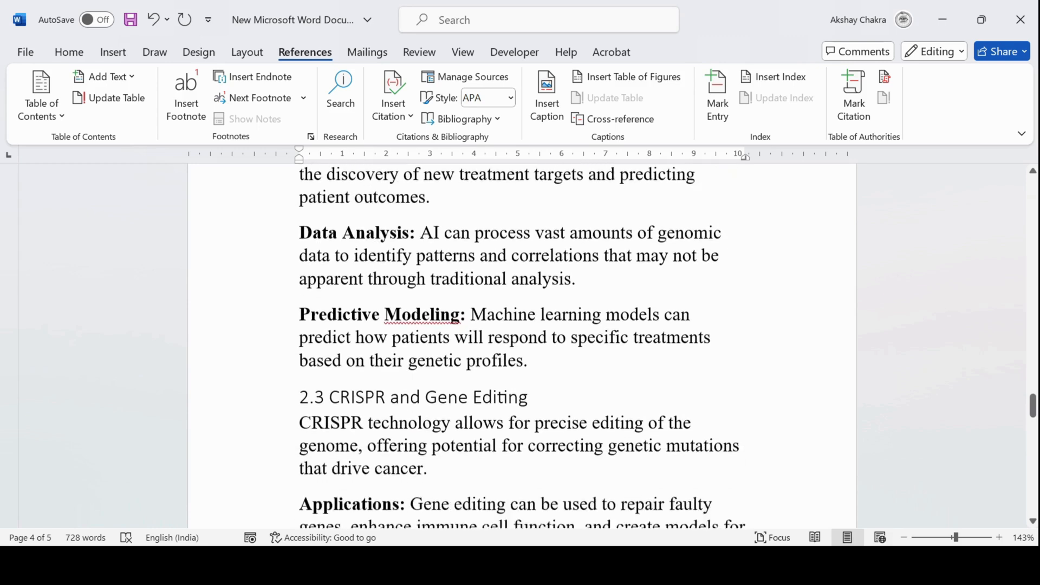
Scroll back up to the first table of contents and review the section 1 headings beneath it
{"action": "scroll", "coordinate": [521, 346], "scroll_direction": "up", "scroll_amount": 15}
{"action": "scroll", "coordinate": [521, 347], "scroll_direction": "up", "scroll_amount": 20}
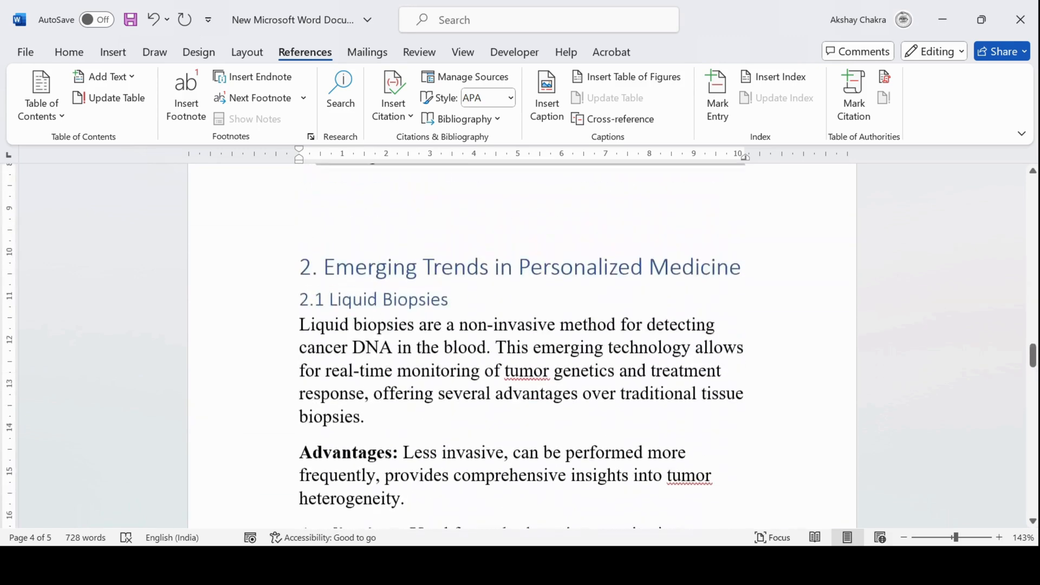
{"action": "scroll", "coordinate": [522, 347], "scroll_direction": "up", "scroll_amount": 15}
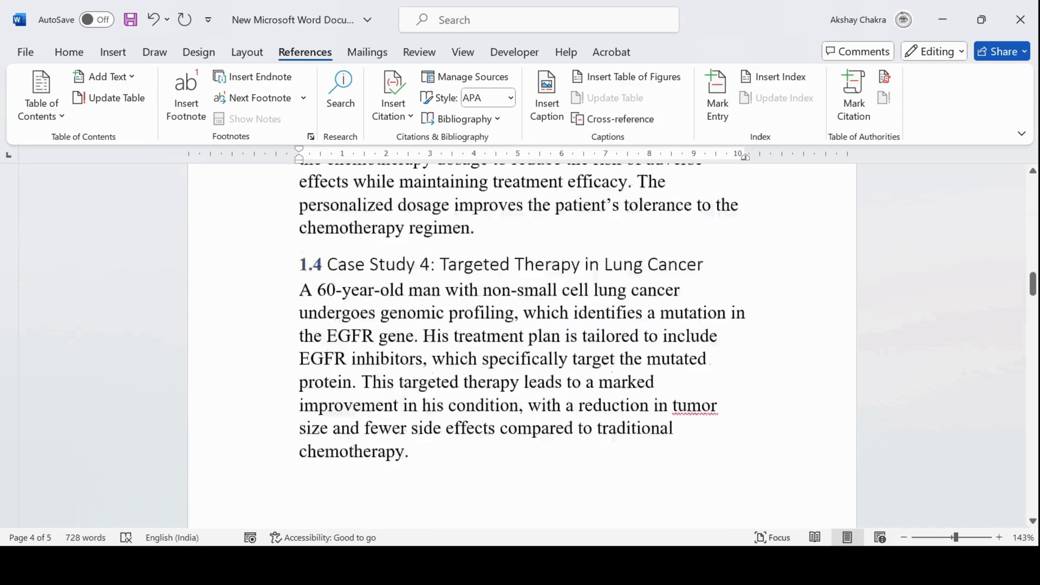
{"action": "scroll", "coordinate": [522, 346], "scroll_direction": "up", "scroll_amount": 8}
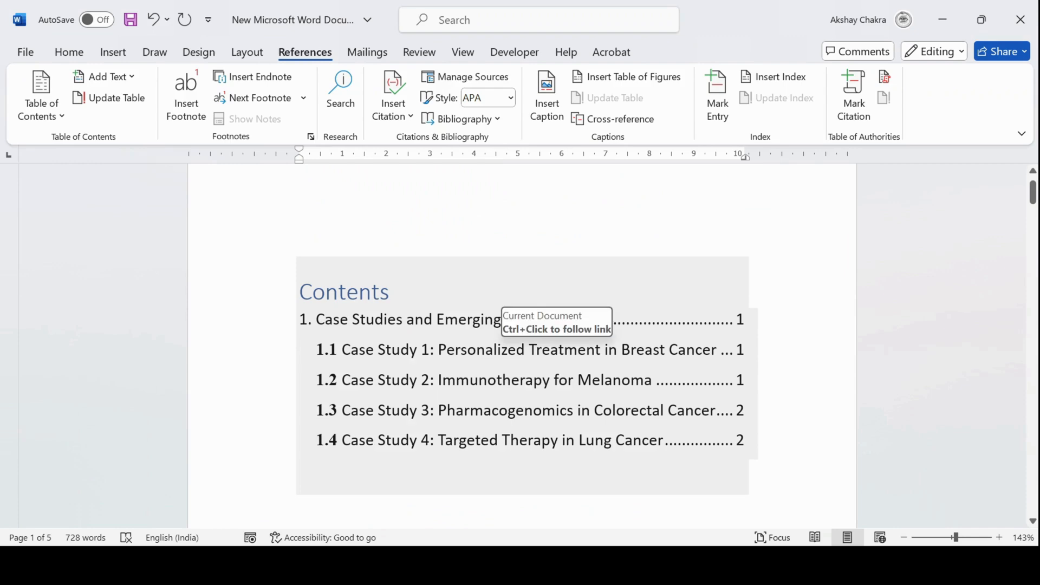
{"action": "scroll", "coordinate": [542, 325], "scroll_direction": "down", "scroll_amount": 12}
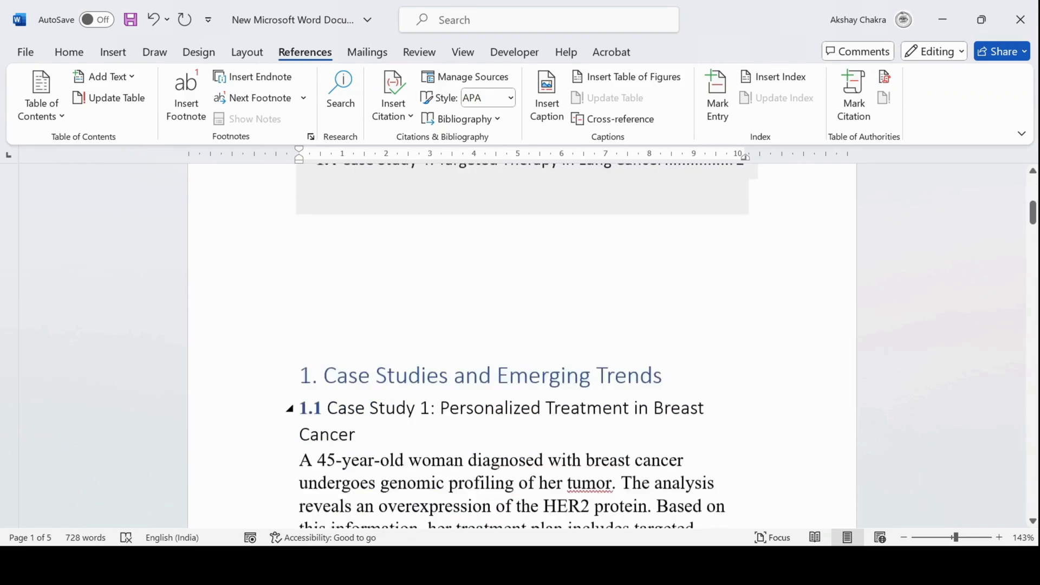
{"action": "scroll", "coordinate": [522, 346], "scroll_direction": "down", "scroll_amount": 10}
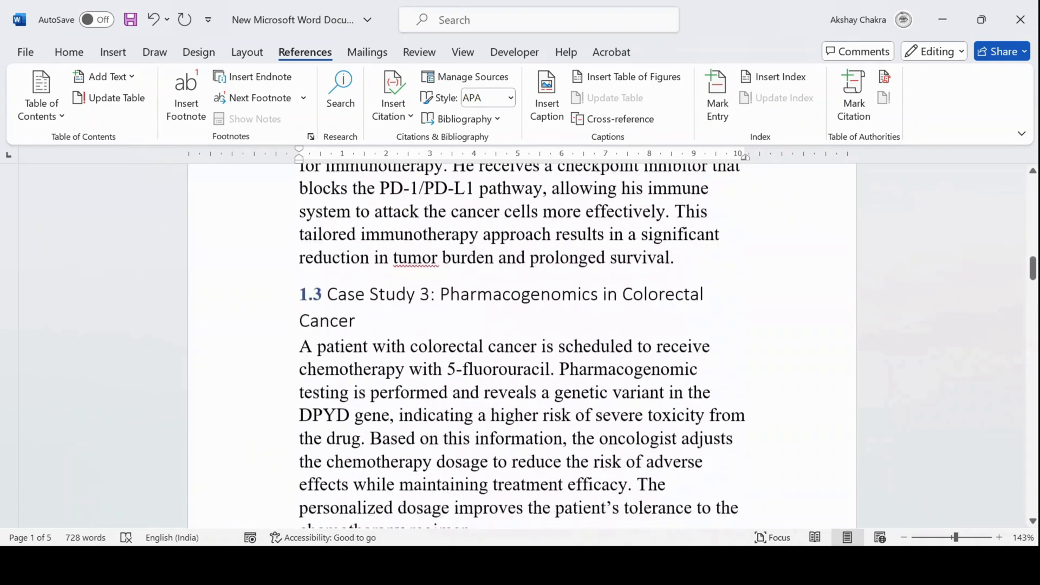
{"action": "scroll", "coordinate": [522, 346], "scroll_direction": "down", "scroll_amount": 2}
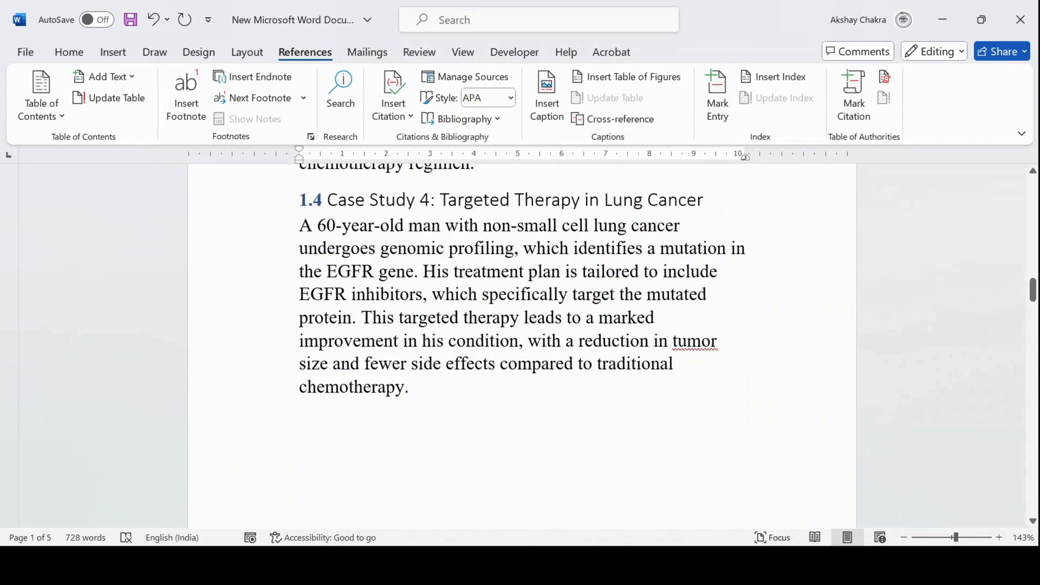